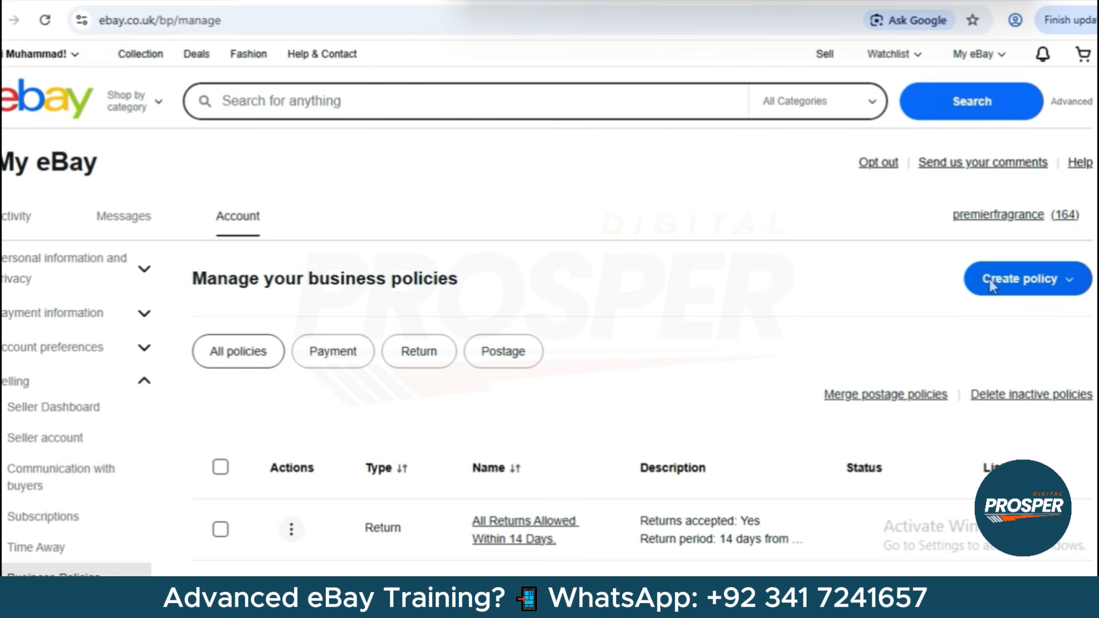
- Start a new return policy and name it "Business Policy DS-AAMZ"
left_click(997, 287)
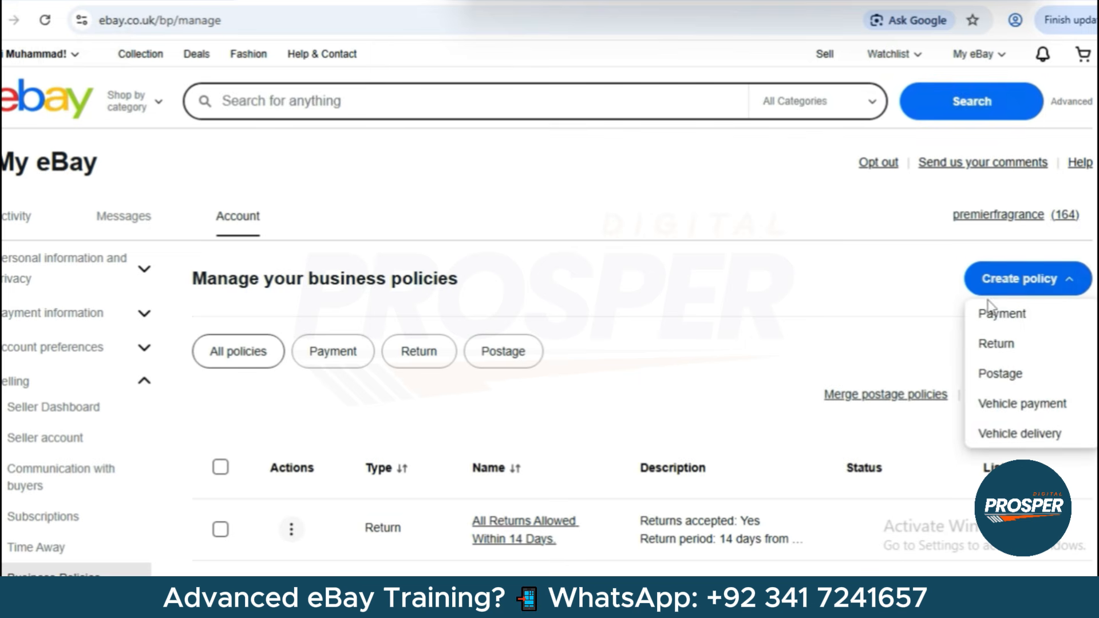
left_click(991, 346)
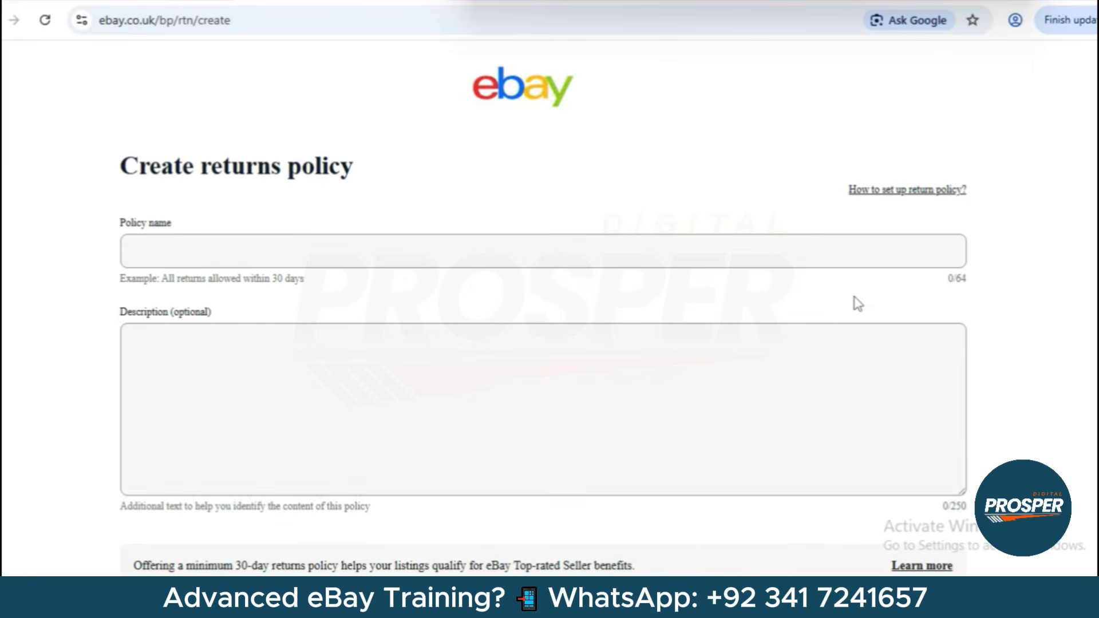
left_click(533, 252)
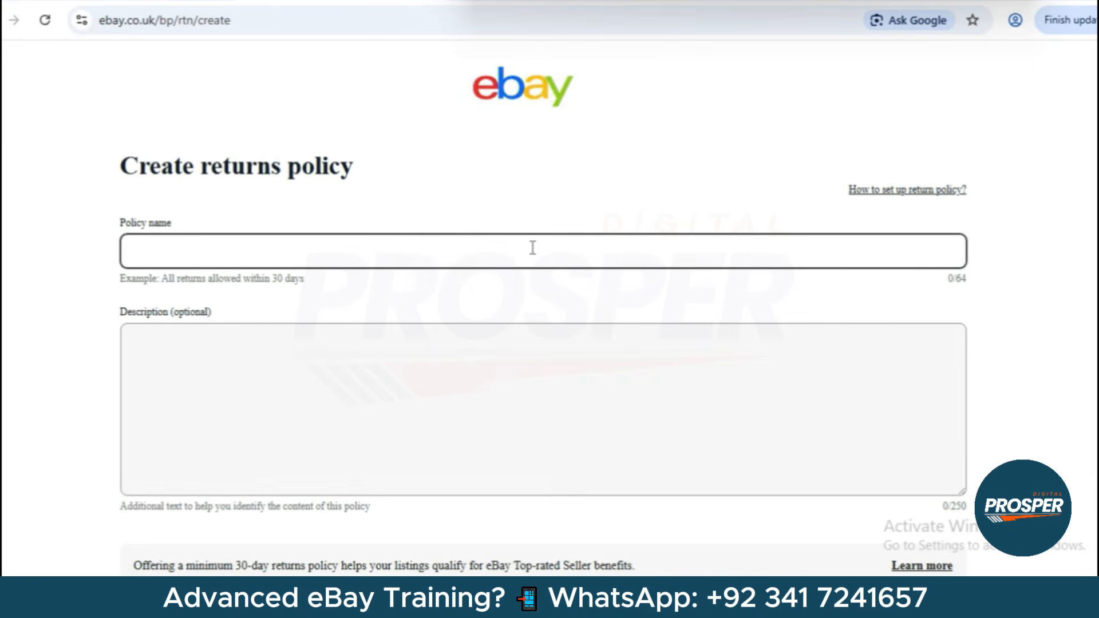
type("Start")
key("BackSpace")
key("BackSpace")
key("BackSpace")
key("BackSpace")
key("BackSpace")
key("BackSpace")
type("Business Policy")
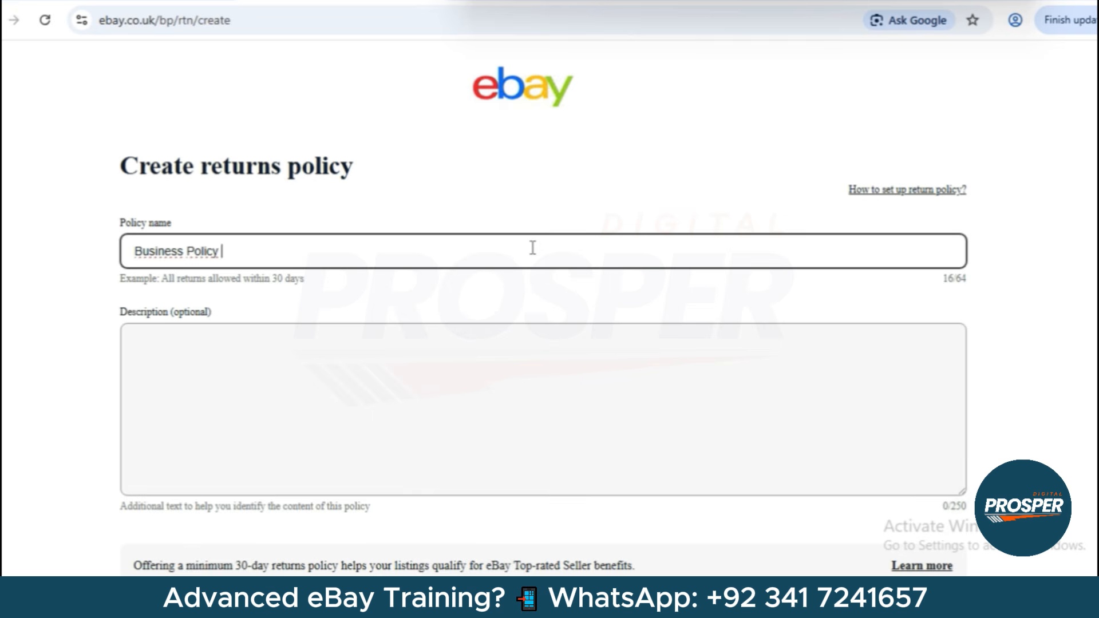
type(" DS-AAMZ")
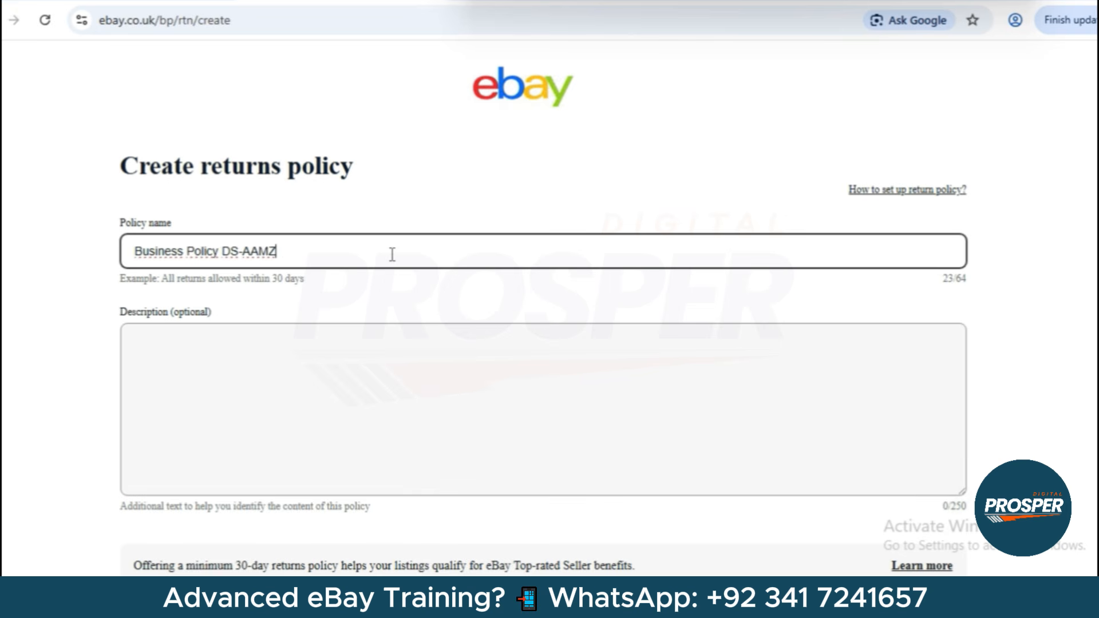
- Replace the "DS-AAMZ" ending of the return policy's name with "STOCK"
key("BackSpace")
key("BackSpace")
key("BackSpace")
type("MZ")
key("BackSpace")
key("BackSpace")
key("BackSpace")
key("BackSpace")
key("BackSpace")
key("BackSpace")
key("BackSpace")
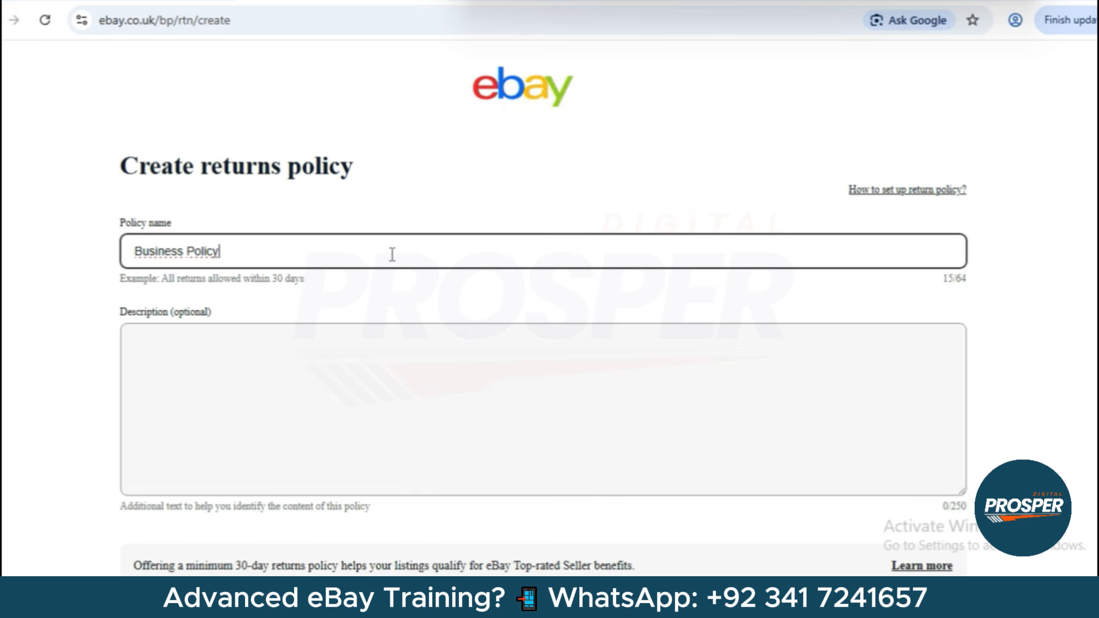
type("STOCK")
key("BackSpace")
key("BackSpace")
key("BackSpace")
key("BackSpace")
key("BackSpace")
type("STOCK")
- Accept domestic returns and set the allowed return period to 60 days
scroll(610, 269, "down", 7)
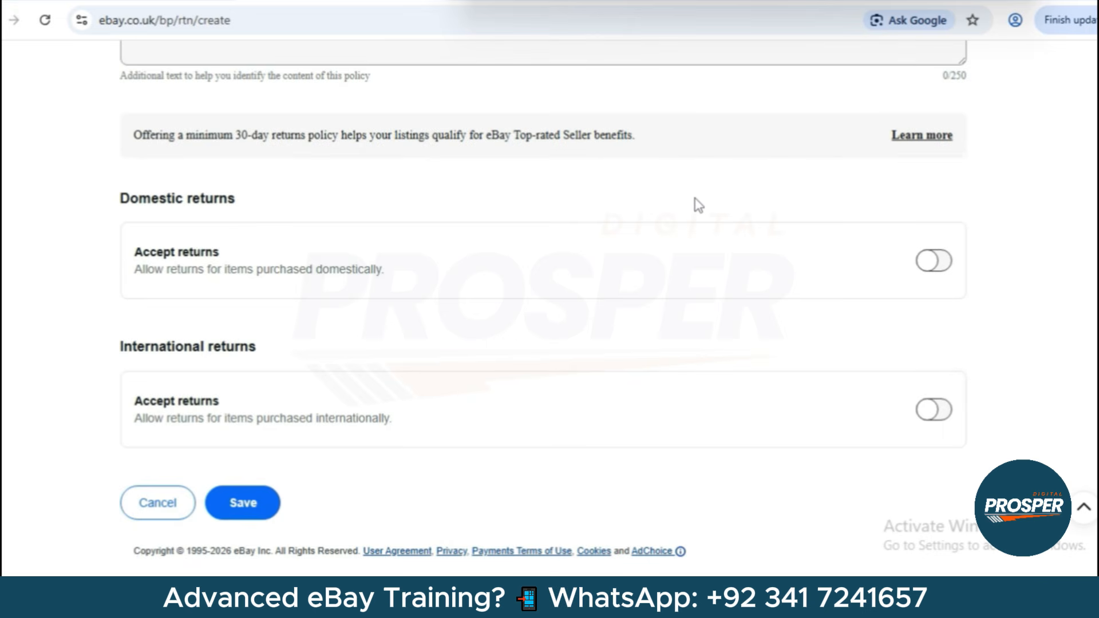
scroll(699, 205, "up", 1)
scroll(698, 205, "down", 1)
left_click(933, 262)
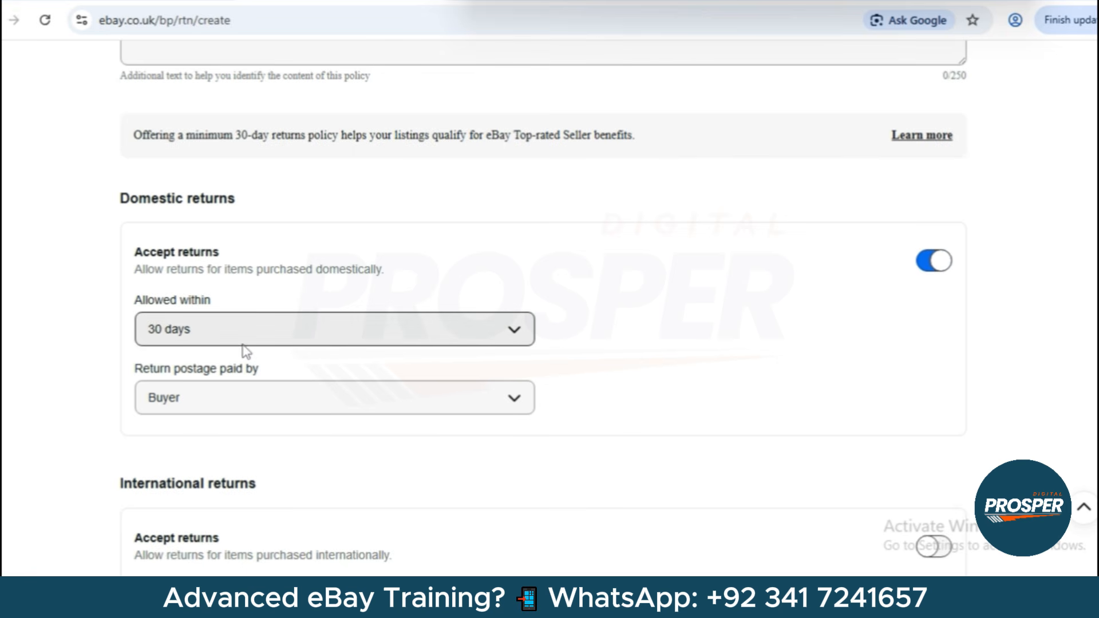
left_click(521, 335)
left_click(473, 341)
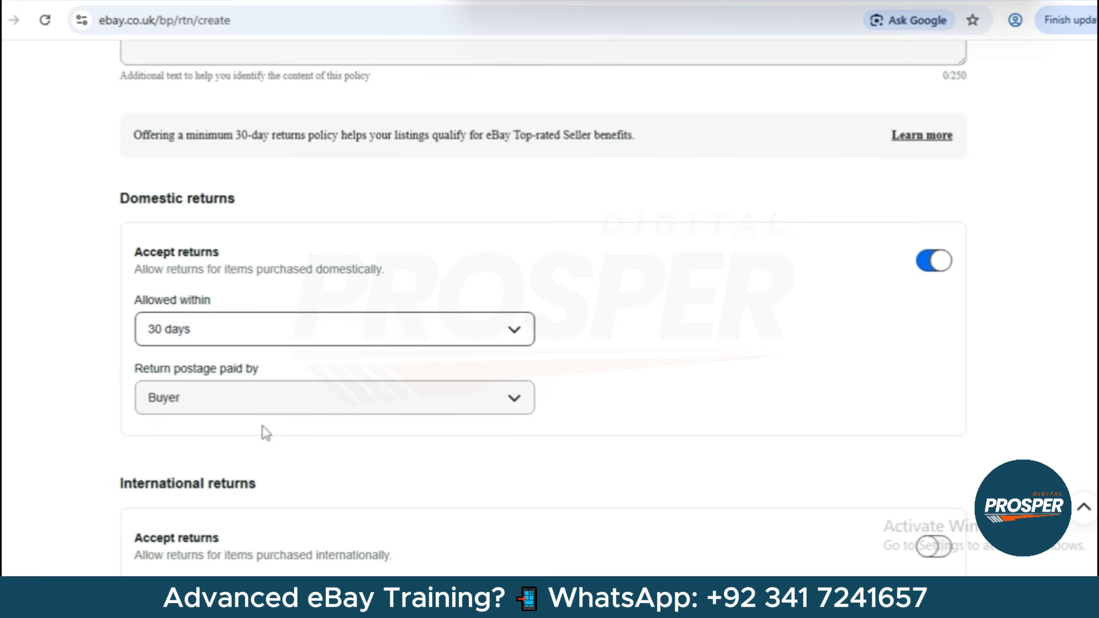
left_click(512, 339)
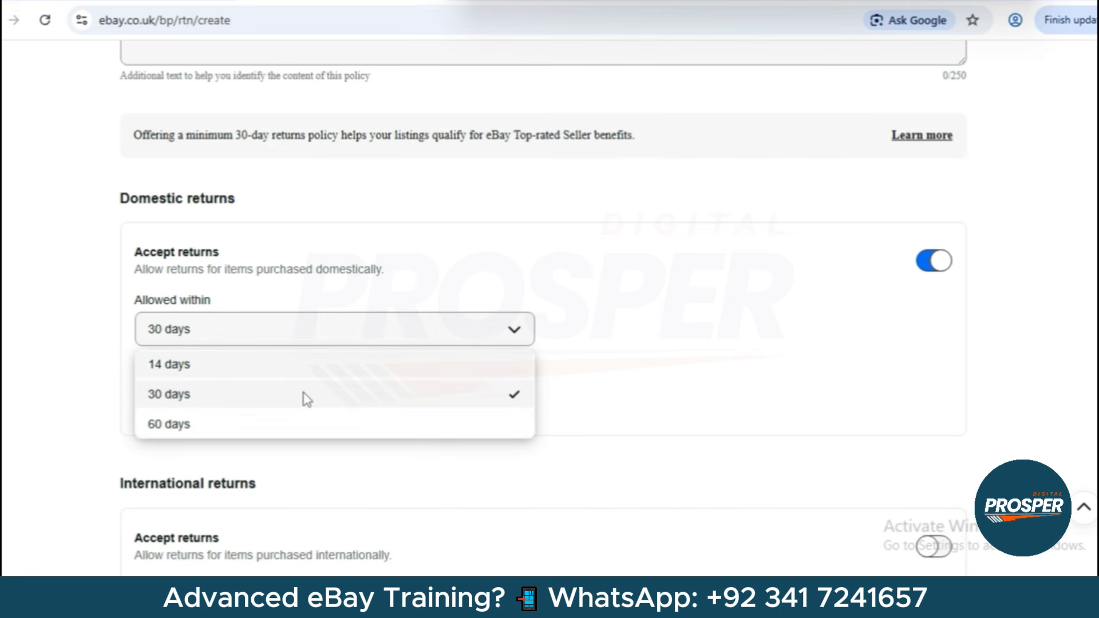
left_click(218, 427)
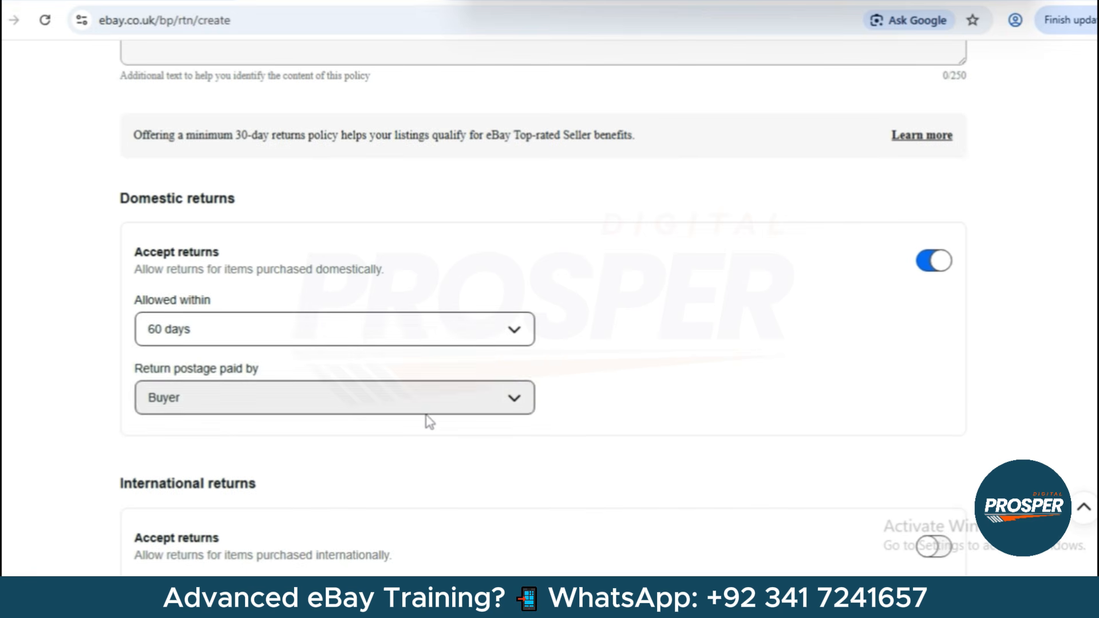
- Keep the buyer as payer of domestic return postage and save the return policy
left_click(487, 410)
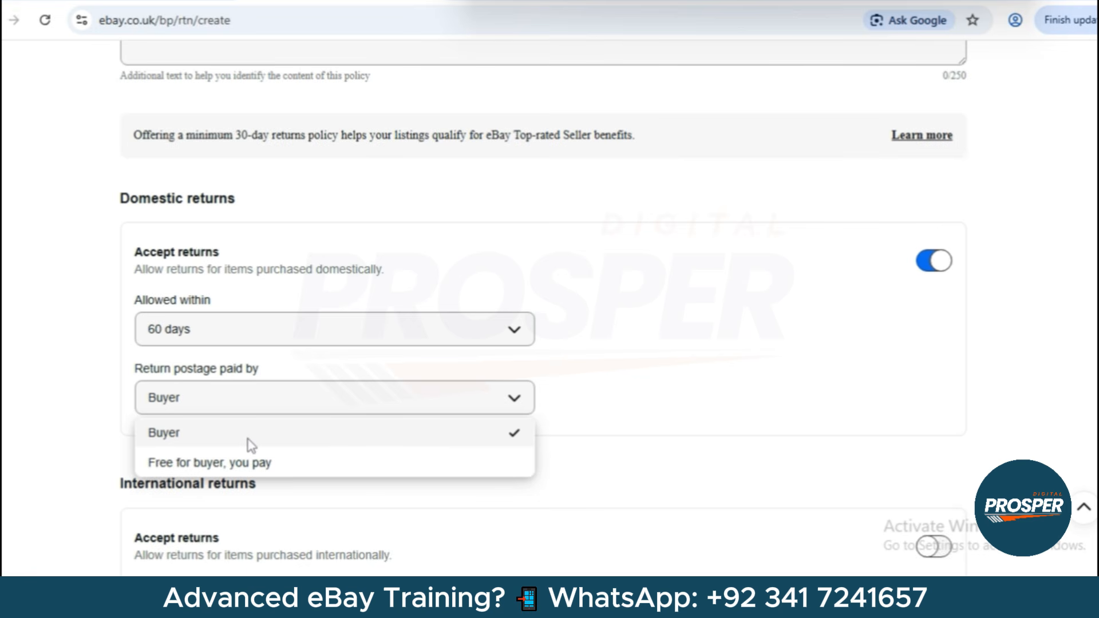
left_click(655, 408)
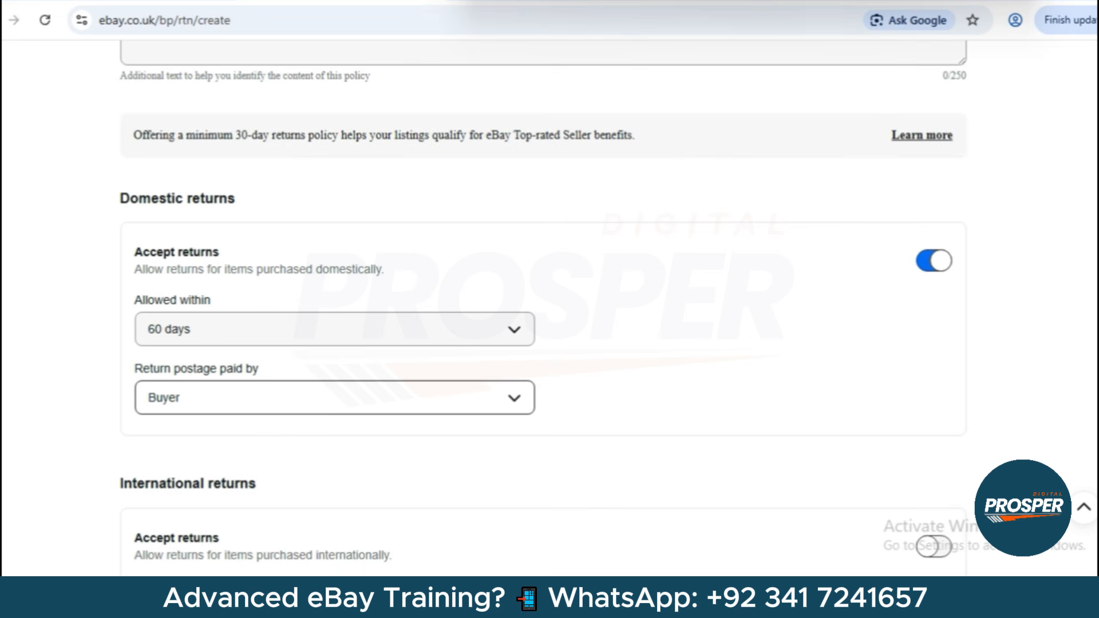
scroll(682, 478, "down", 2)
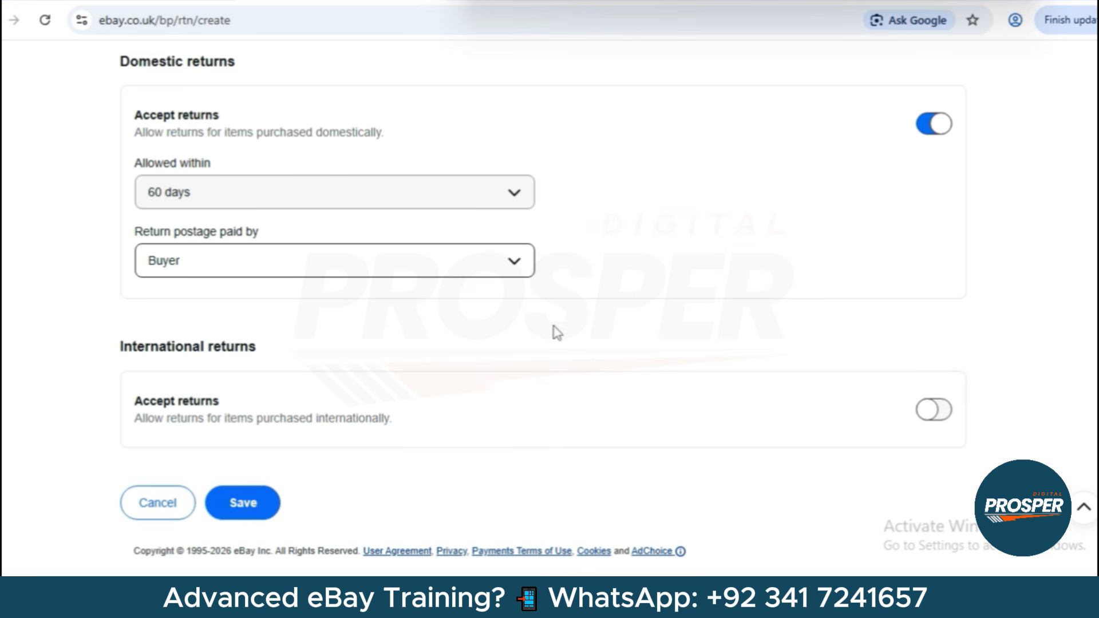
left_click(245, 505)
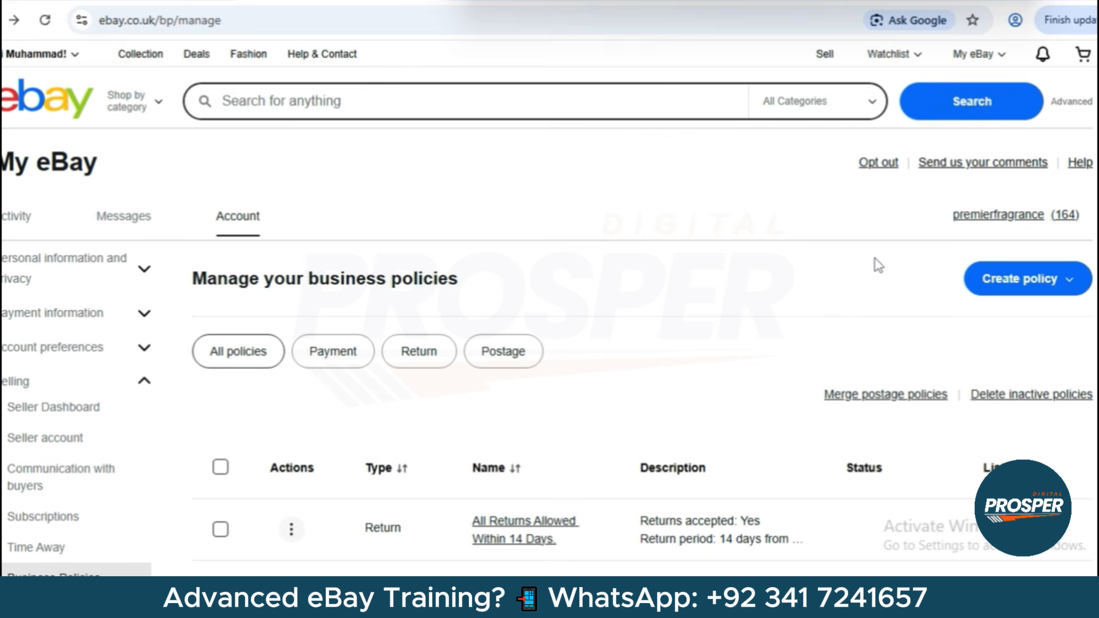
- Start a new postage policy and name it "POSTAGE DS-AE"
left_click(1013, 275)
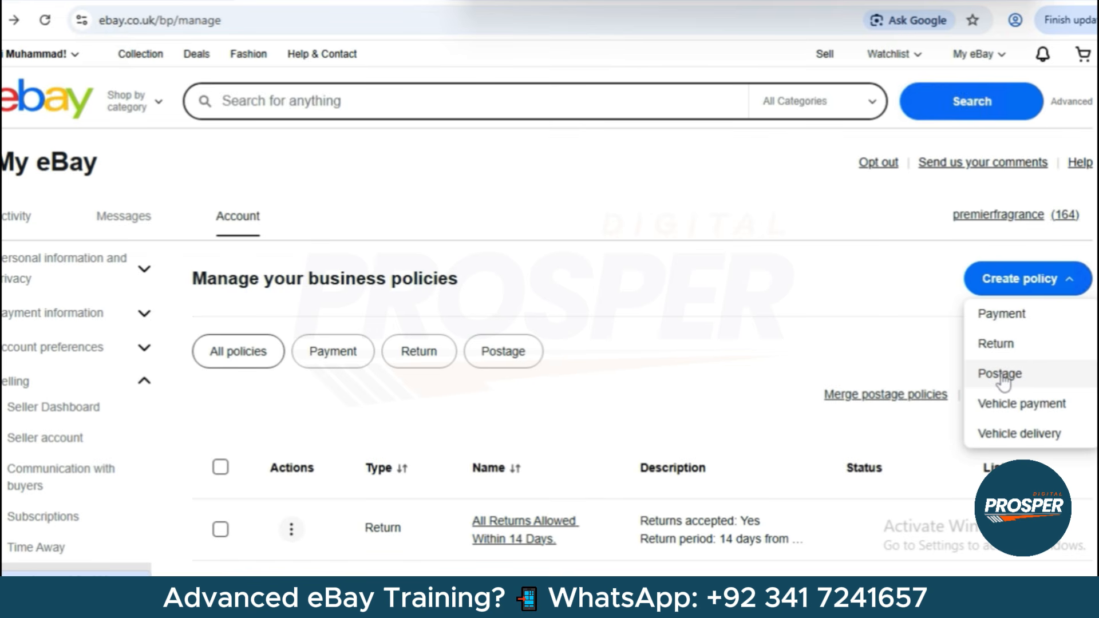
left_click(1002, 378)
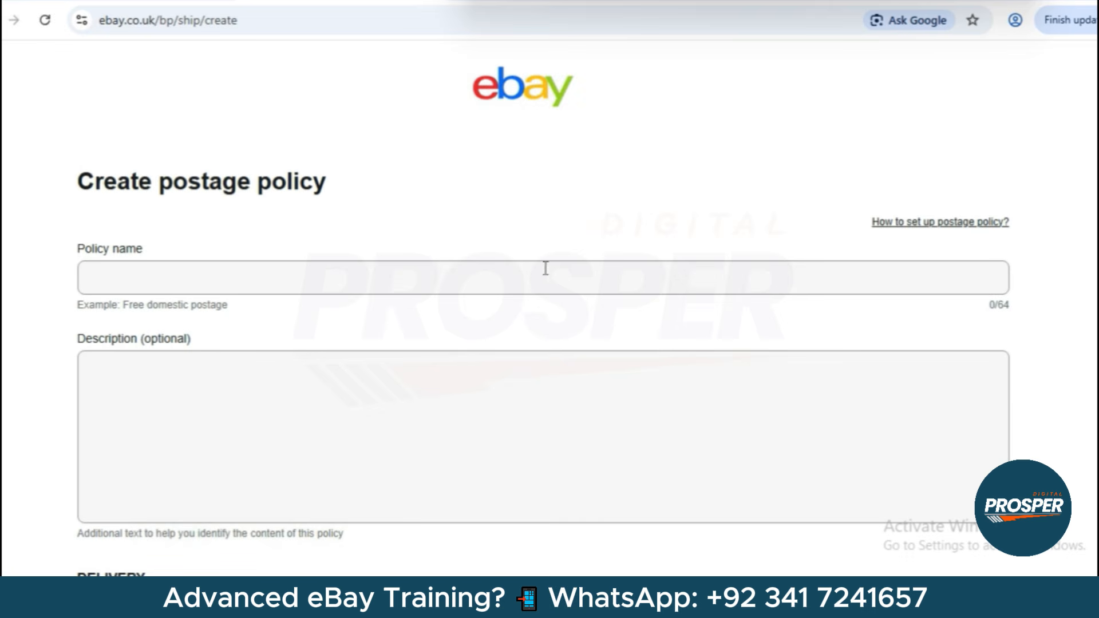
left_click(524, 282)
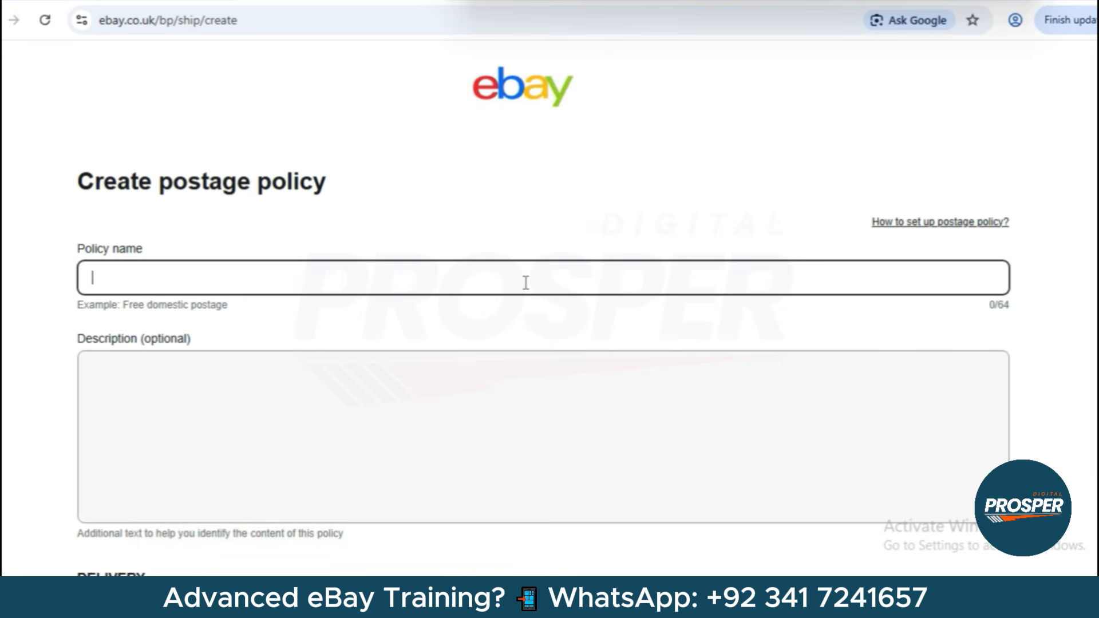
type("POSTAGE")
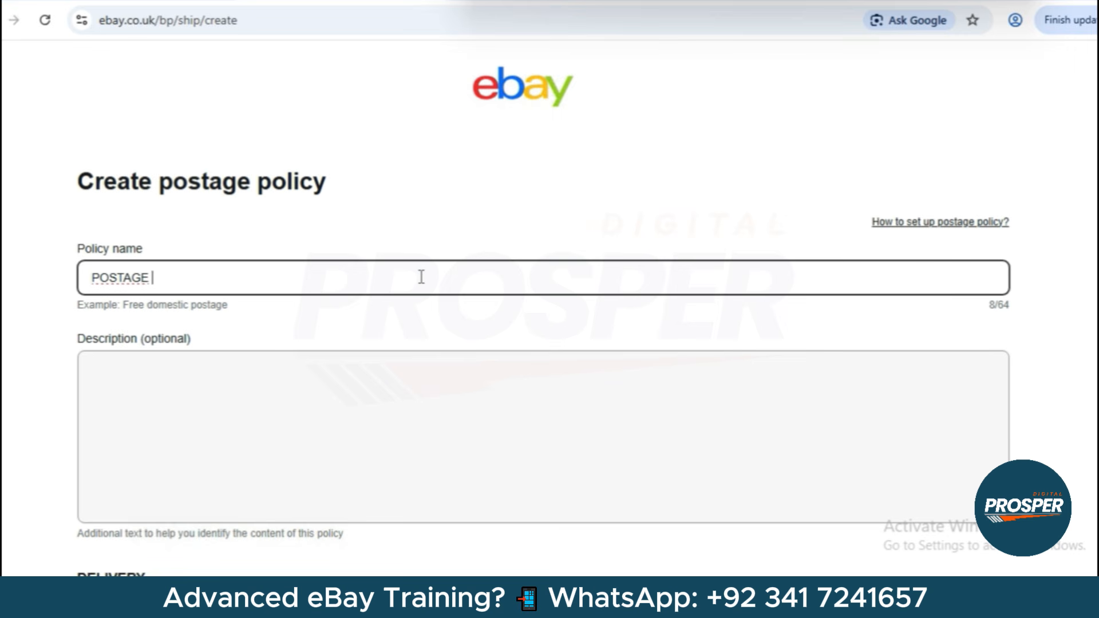
type("DS-AE")
left_click(44, 346)
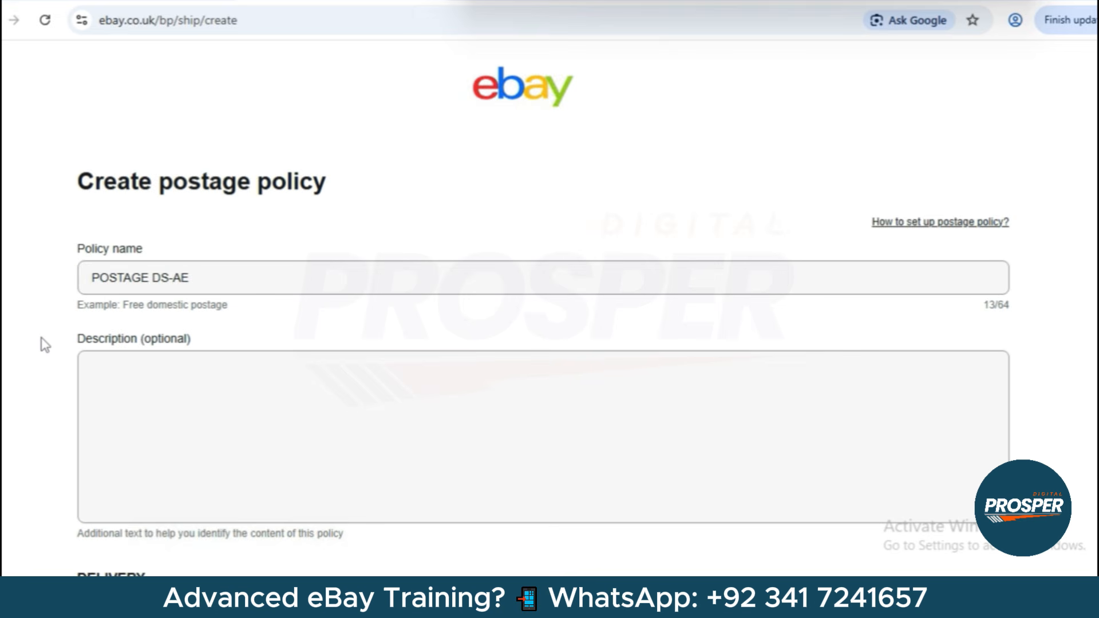
- Examine the postage method and domestic cost type options in the delivery section of the postage policy
scroll(45, 345, "down", 3)
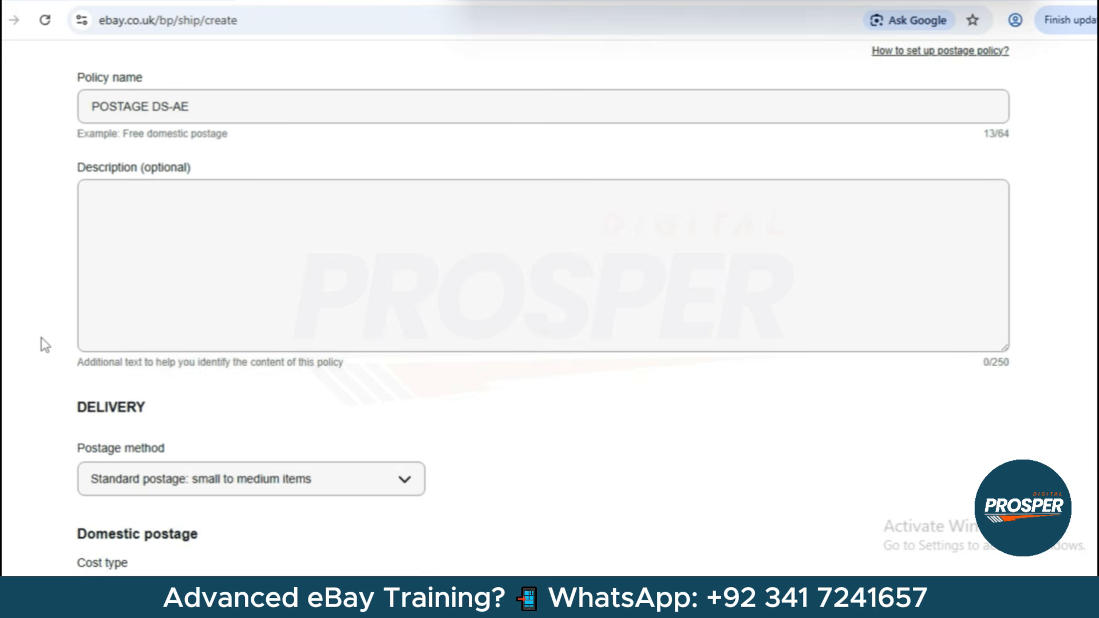
left_click(208, 303)
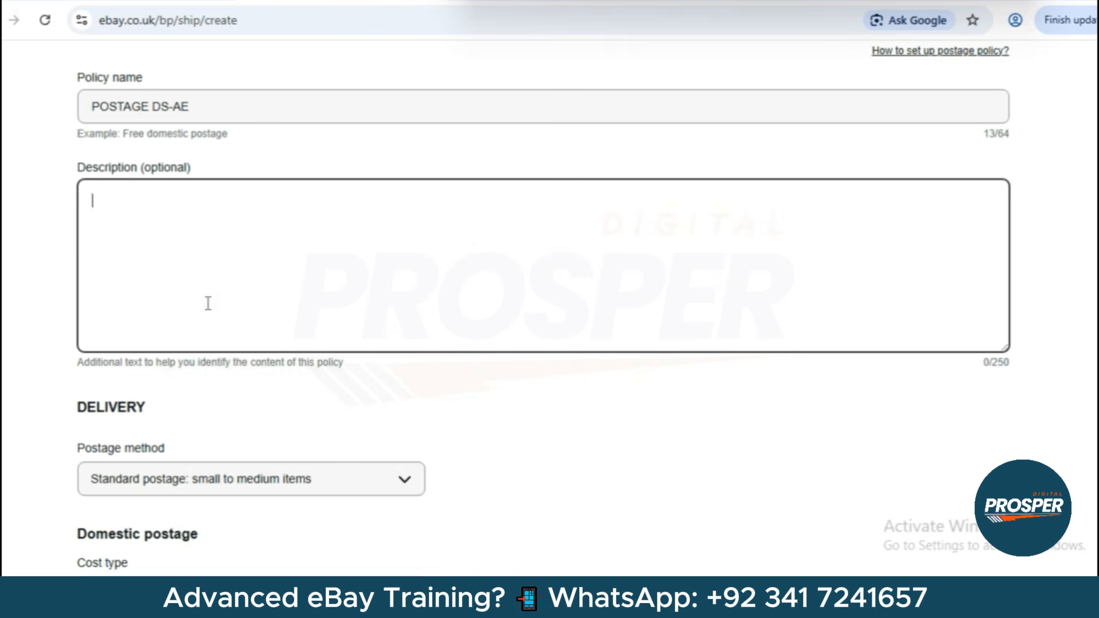
left_click(34, 294)
scroll(34, 294, "down", 2)
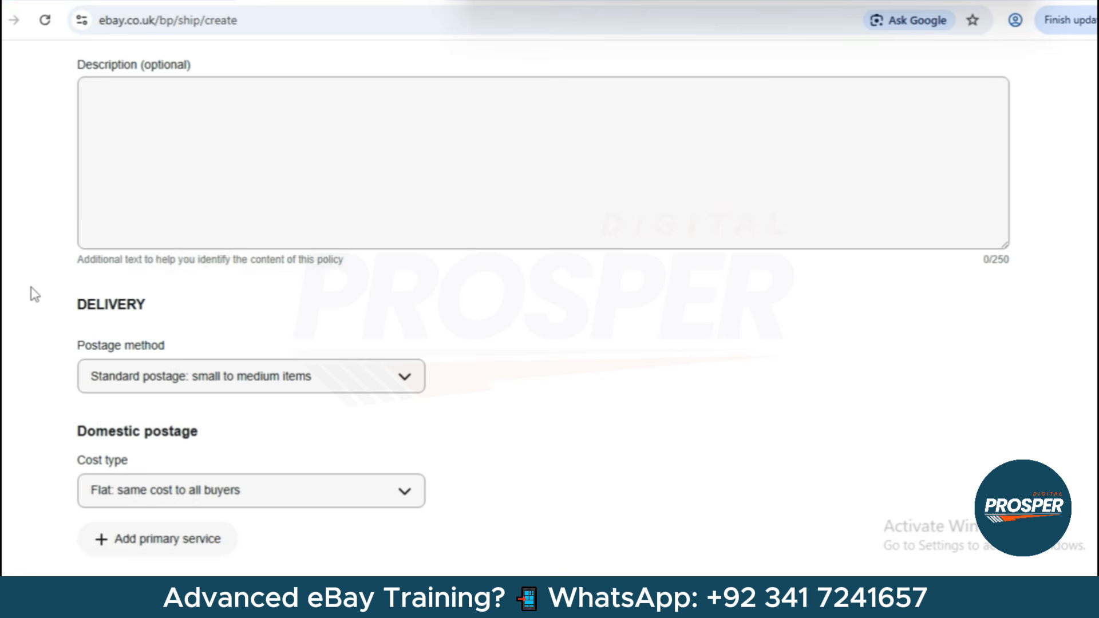
scroll(34, 294, "down", 1)
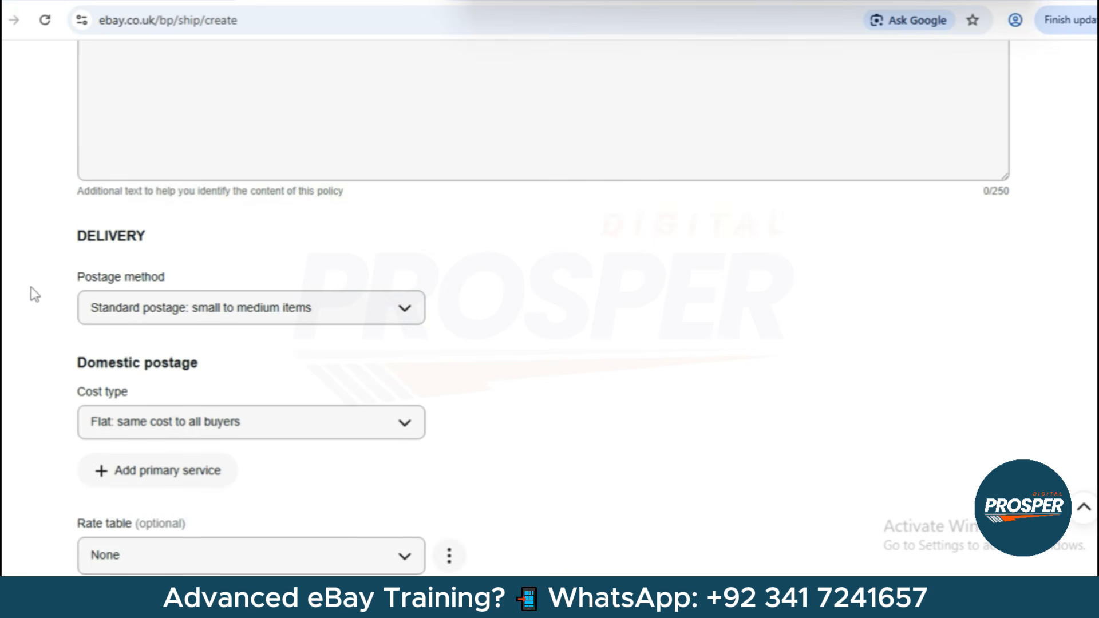
scroll(34, 294, "down", 1)
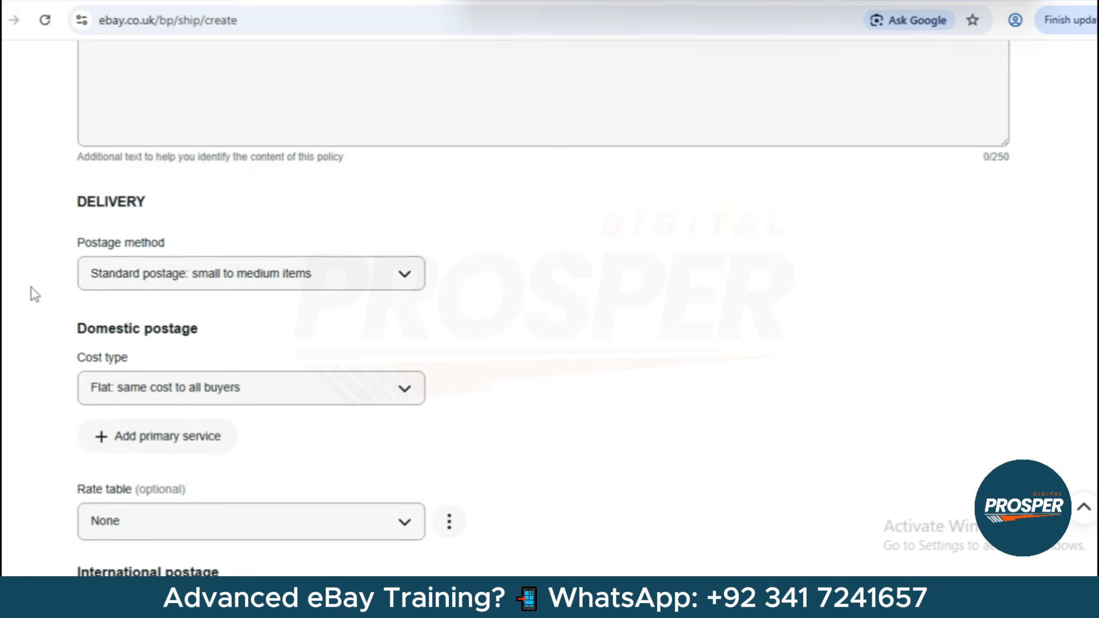
scroll(34, 294, "down", 1)
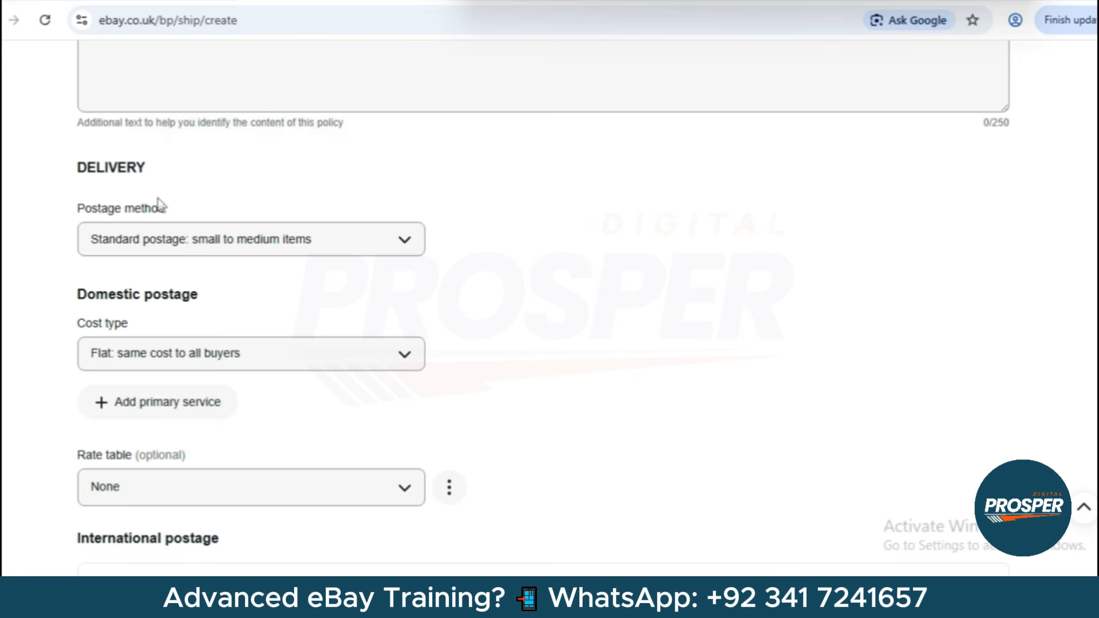
left_click(222, 246)
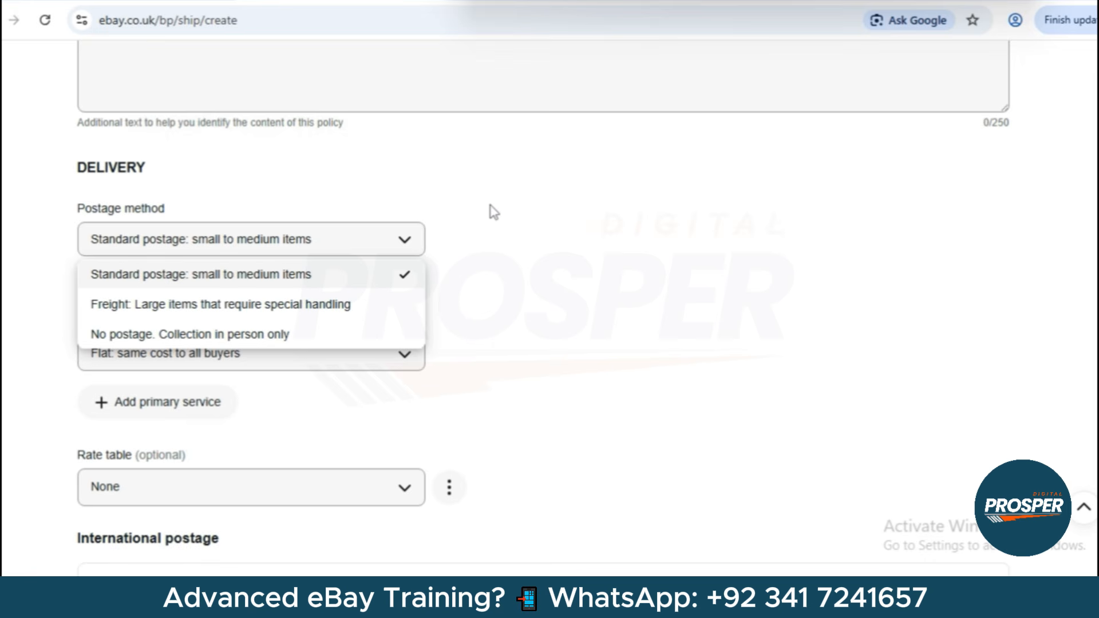
left_click(599, 243)
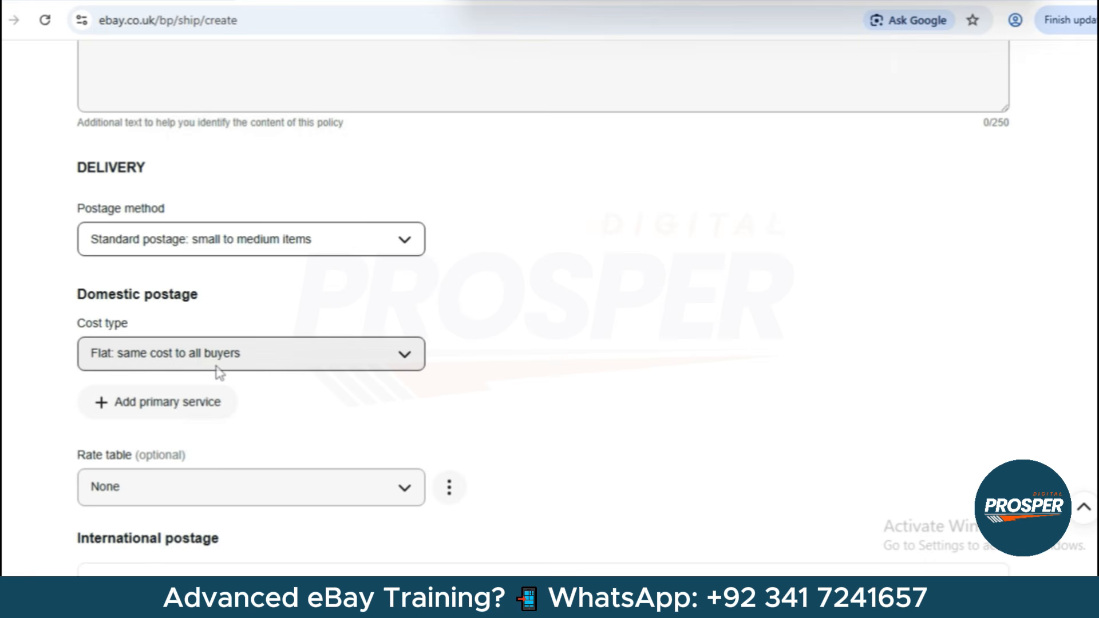
left_click(253, 367)
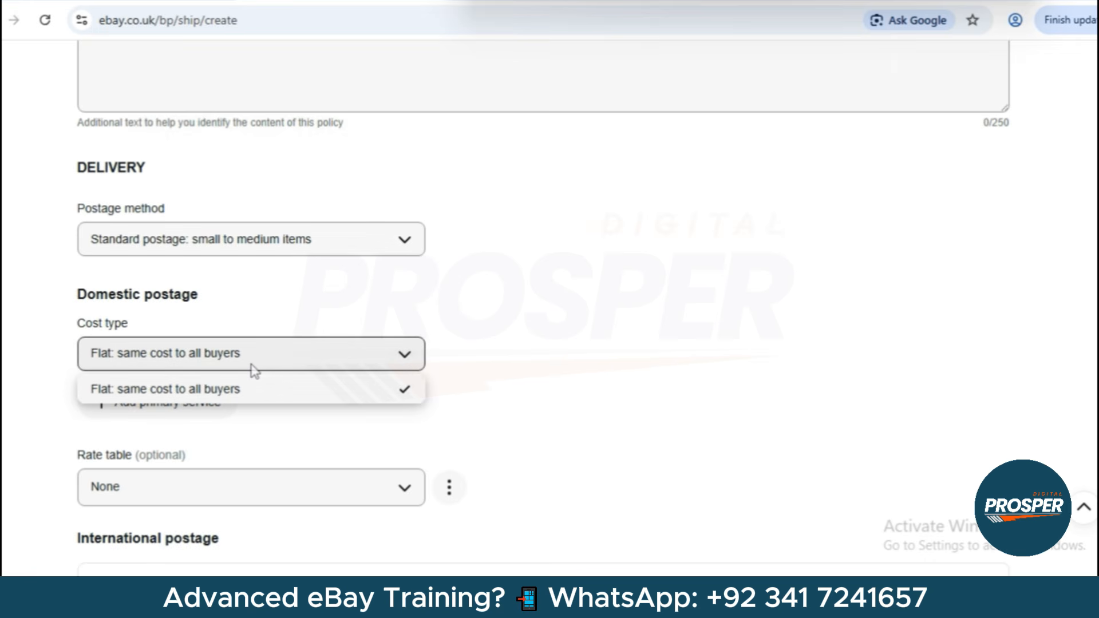
left_click(553, 331)
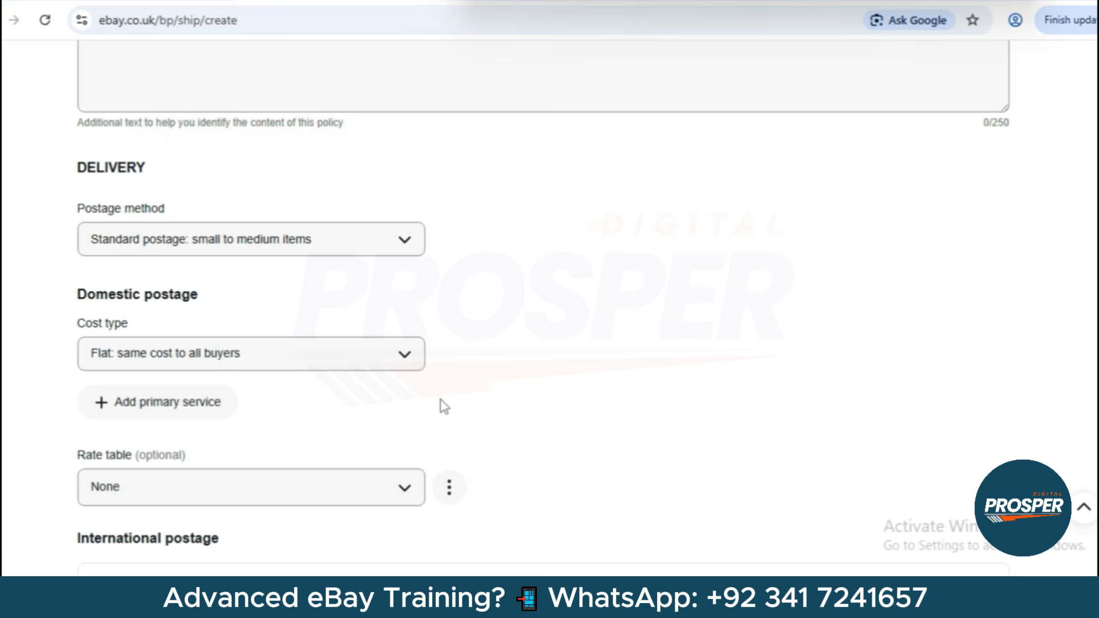
scroll(444, 406, "down", 1)
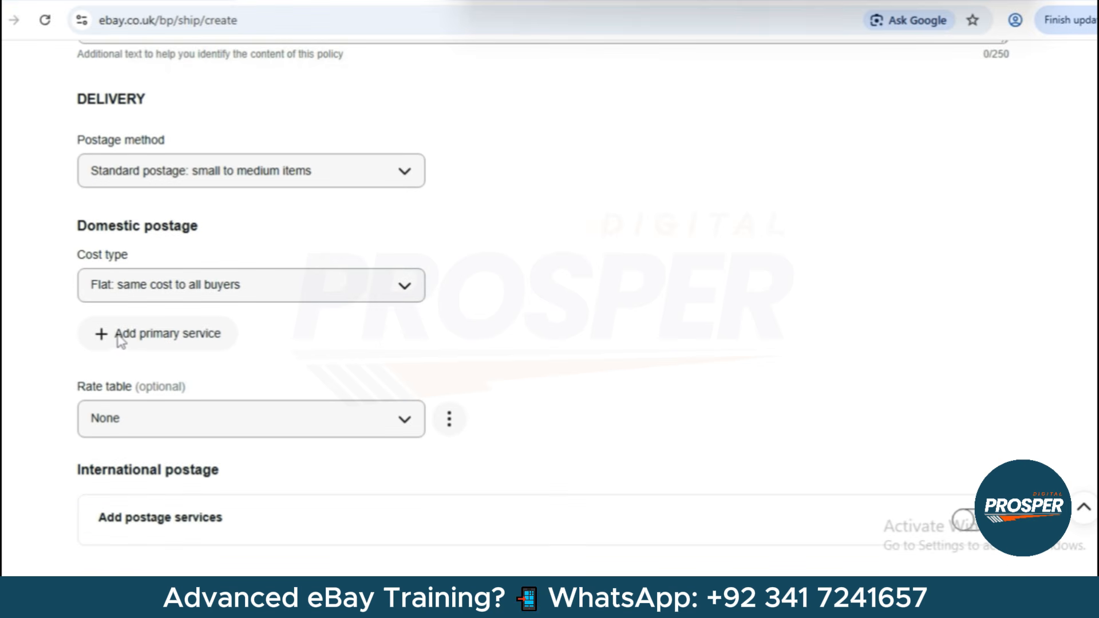
scroll(121, 339, "down", 1)
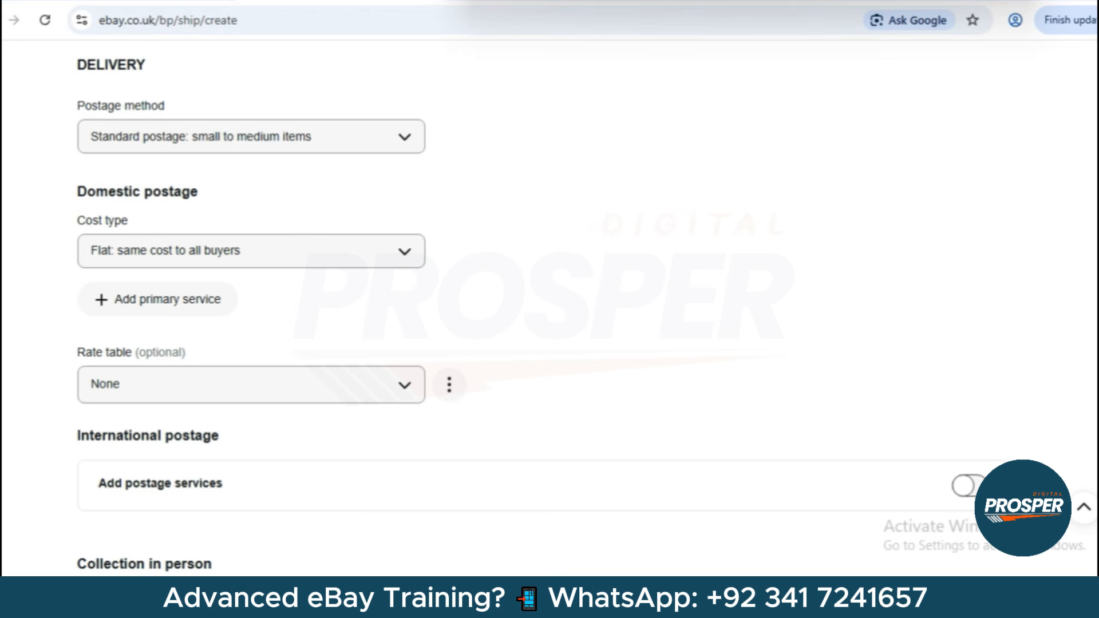
scroll(544, 307, "up", 5)
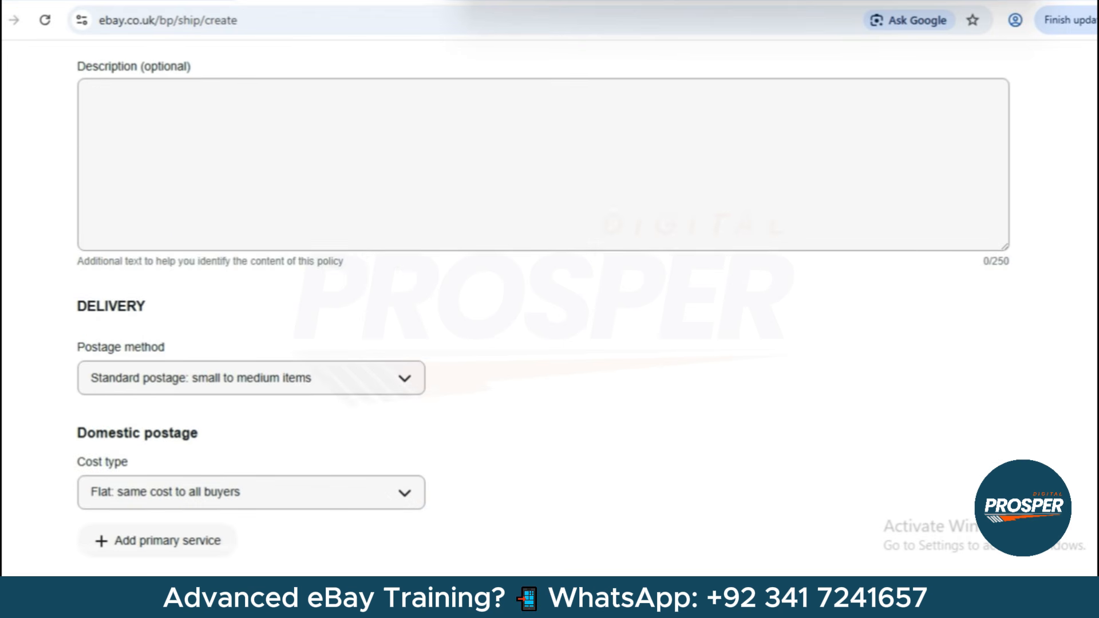
scroll(544, 309, "down", 5)
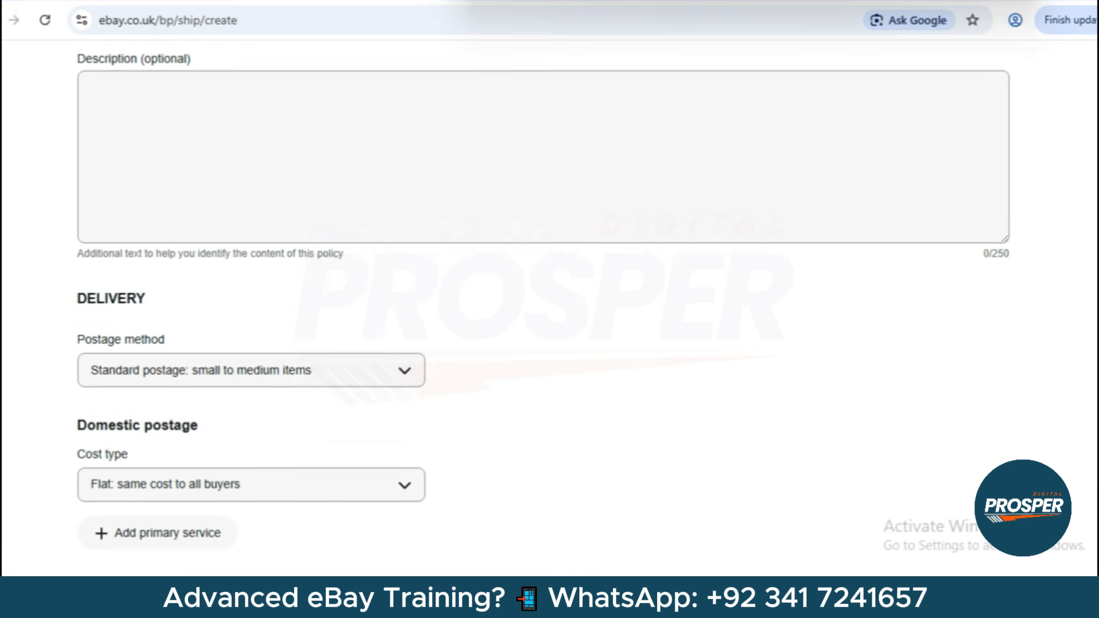
scroll(544, 309, "down", 2)
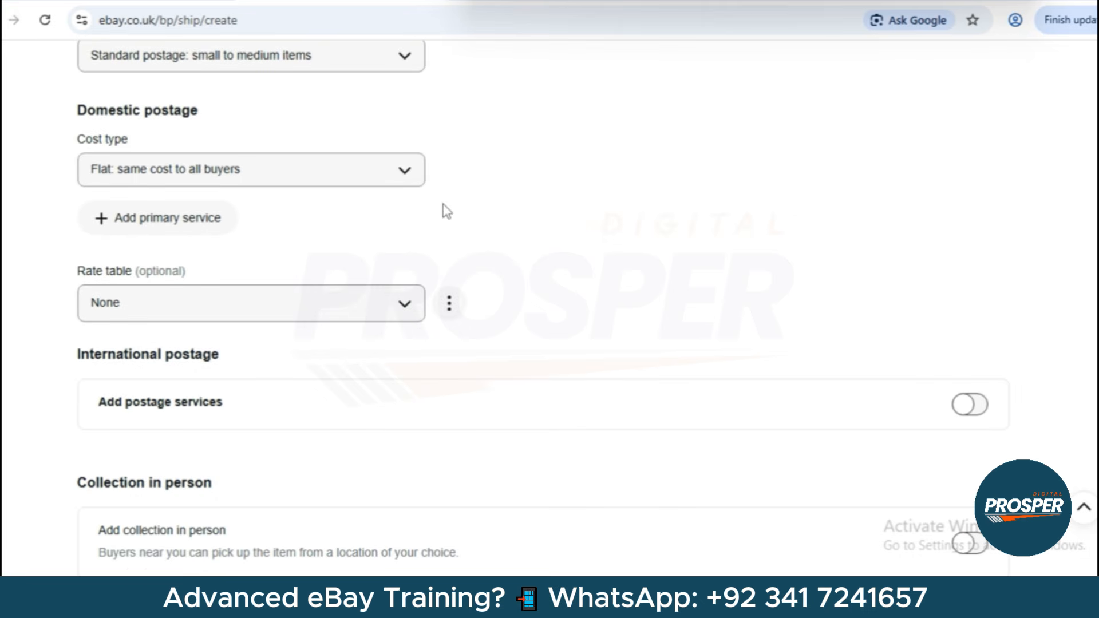
- Add Standard Delivery from outside UK with Royal Mail as the primary domestic postage service and offer free postage for it
left_click(200, 223)
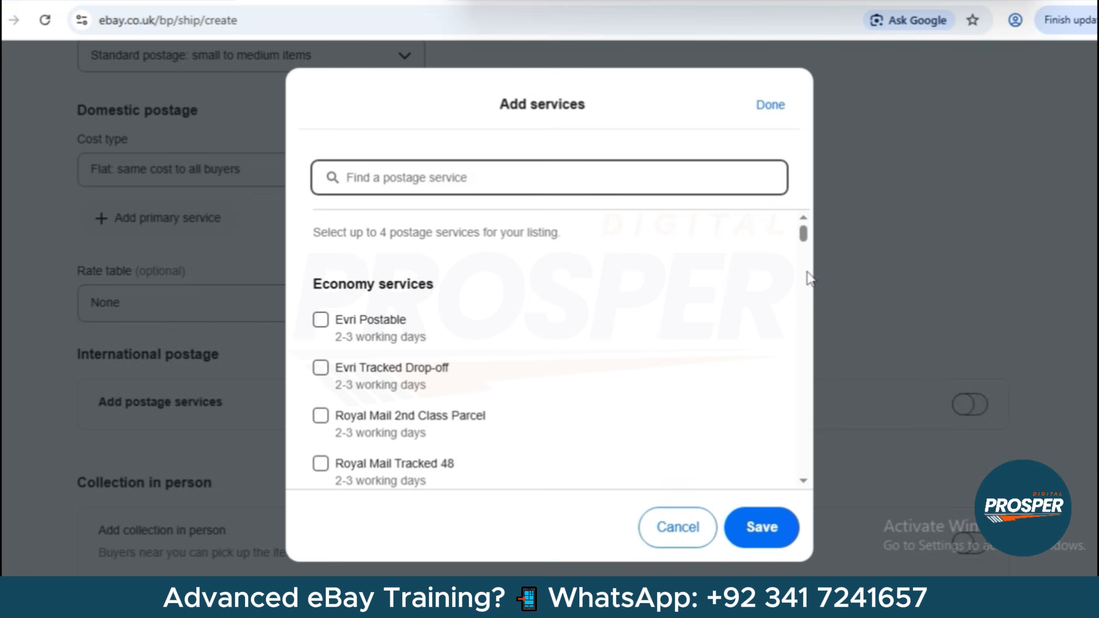
scroll(810, 279, "down", 4)
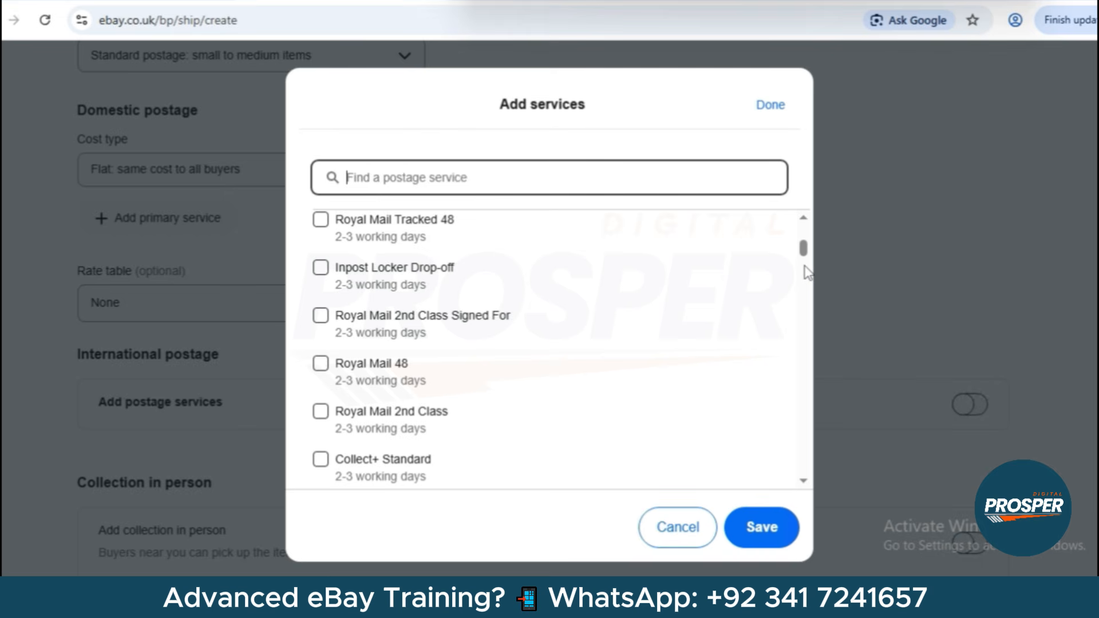
scroll(807, 272, "down", 4)
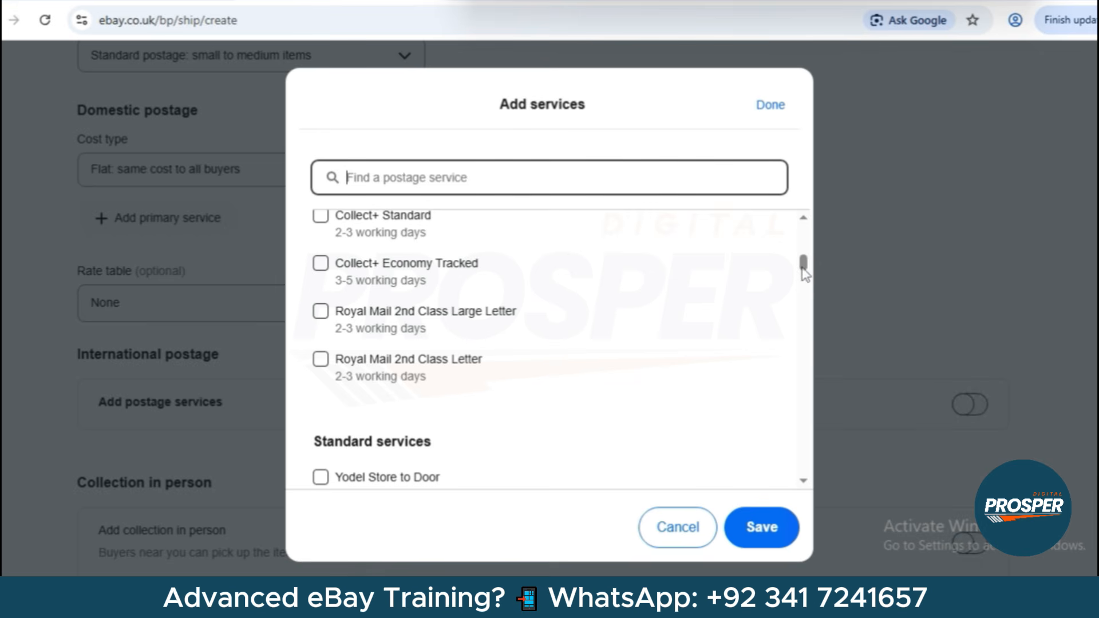
scroll(812, 345, "down", 4)
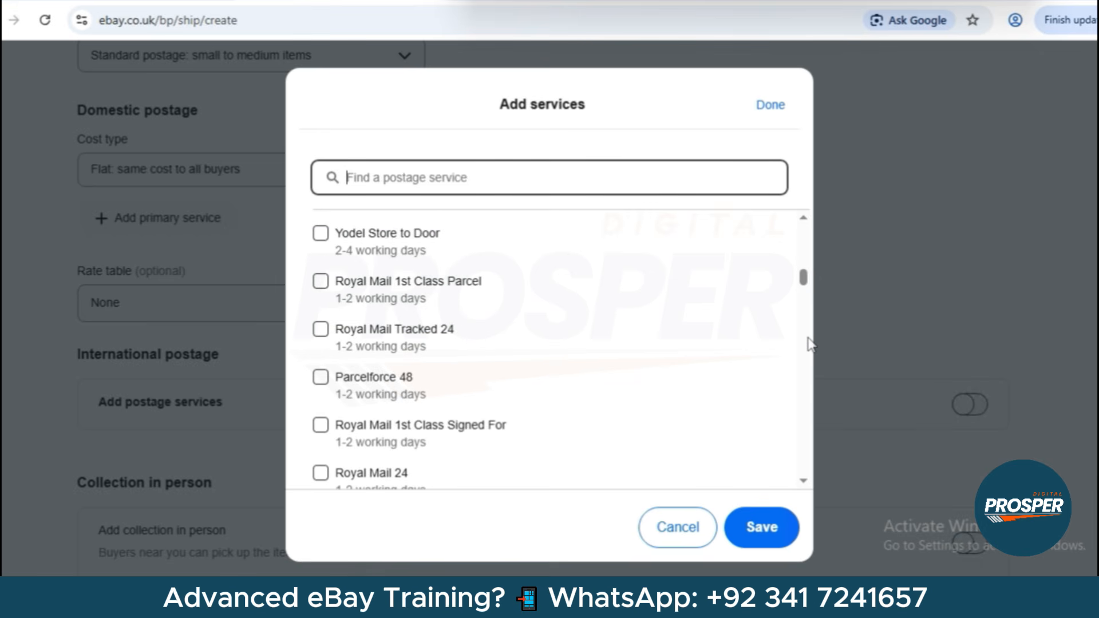
scroll(809, 295, "down", 3)
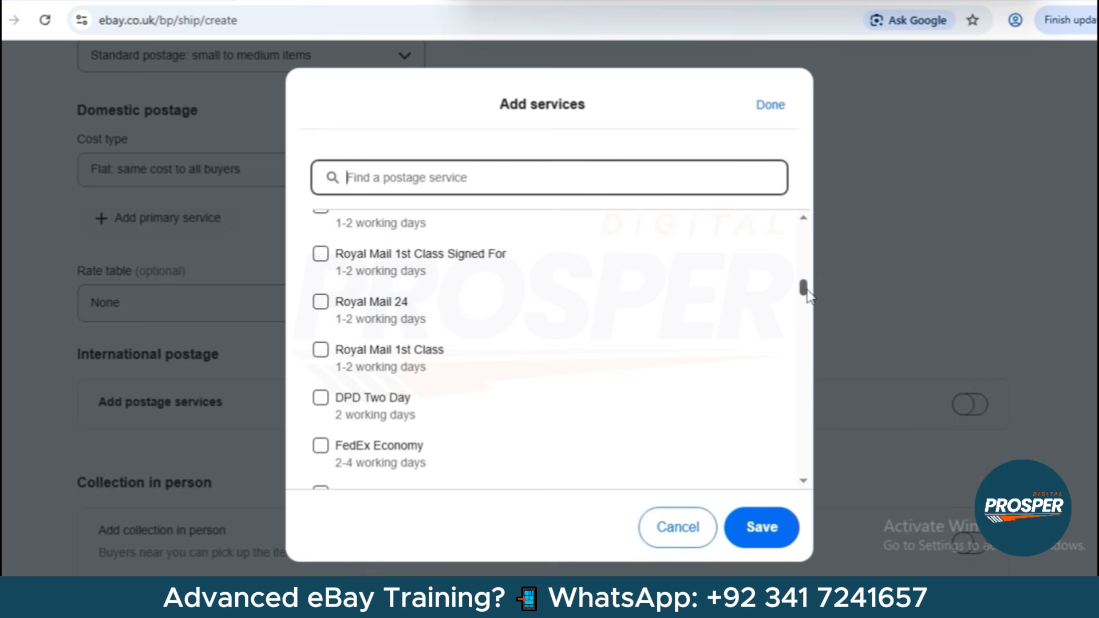
mouse_move(808, 295)
left_mouse_down()
mouse_move(808, 311)
mouse_move(808, 273)
mouse_move(807, 286)
left_mouse_up()
left_click(625, 370)
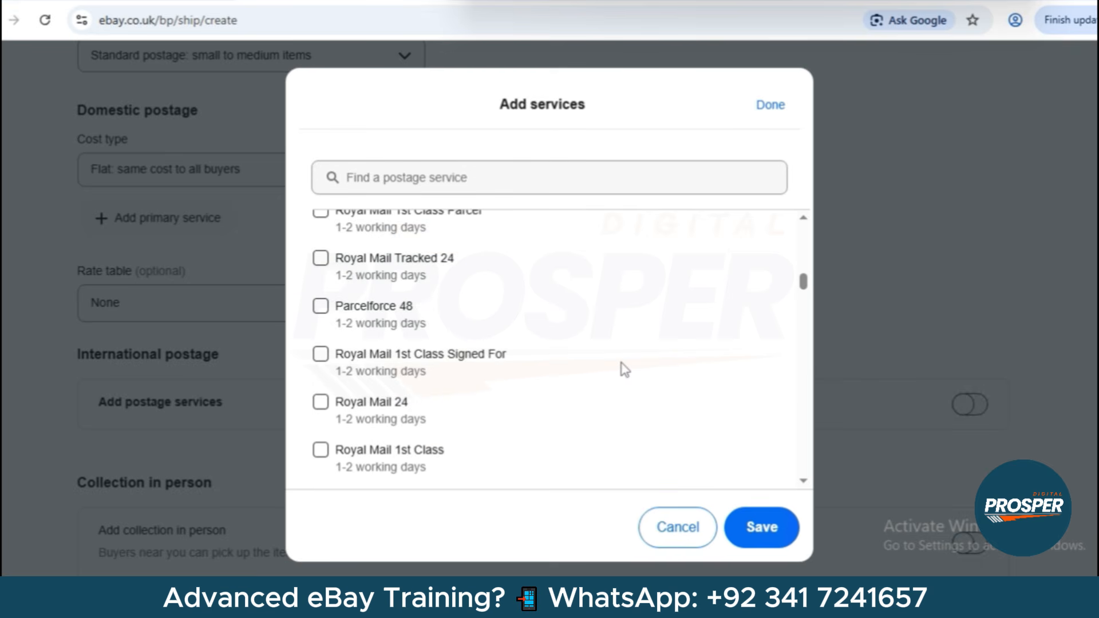
scroll(626, 370, "down", 6)
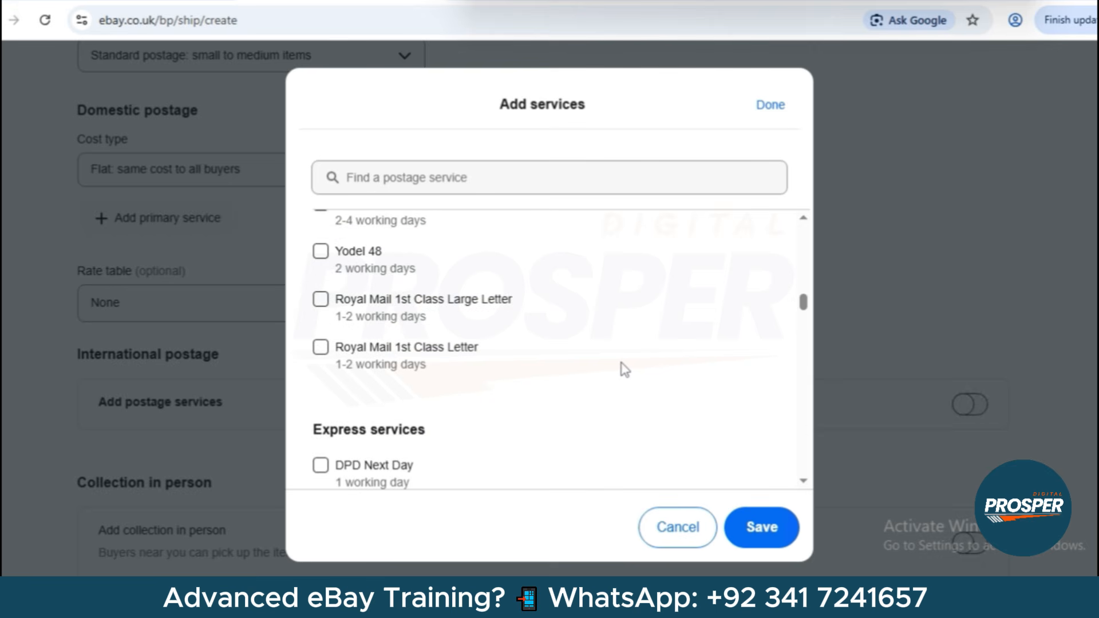
scroll(626, 369, "down", 3)
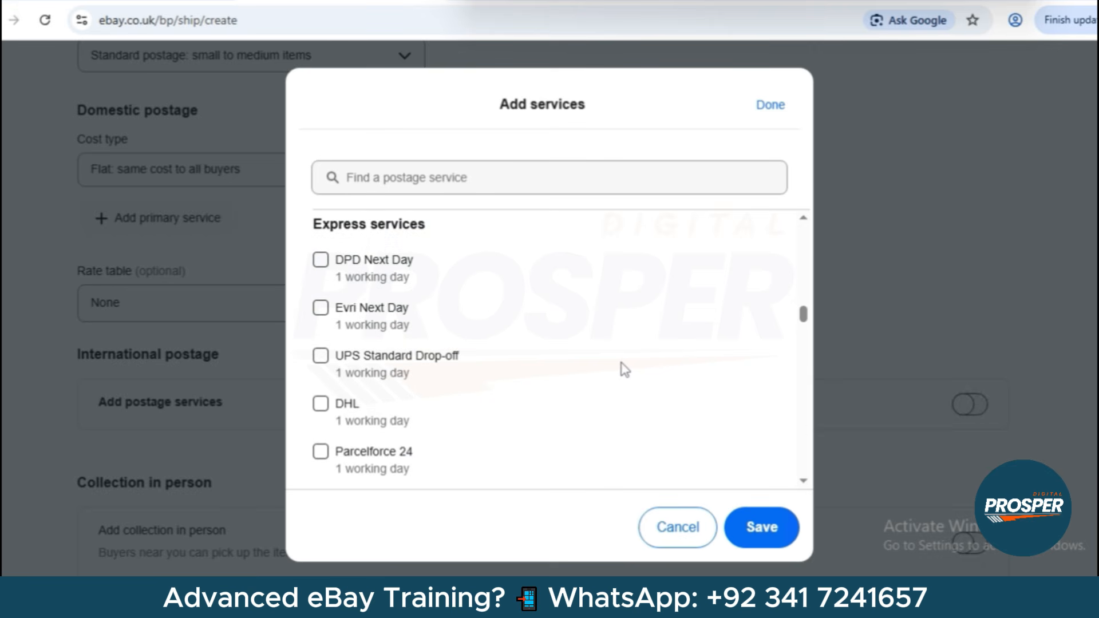
scroll(626, 370, "down", 3)
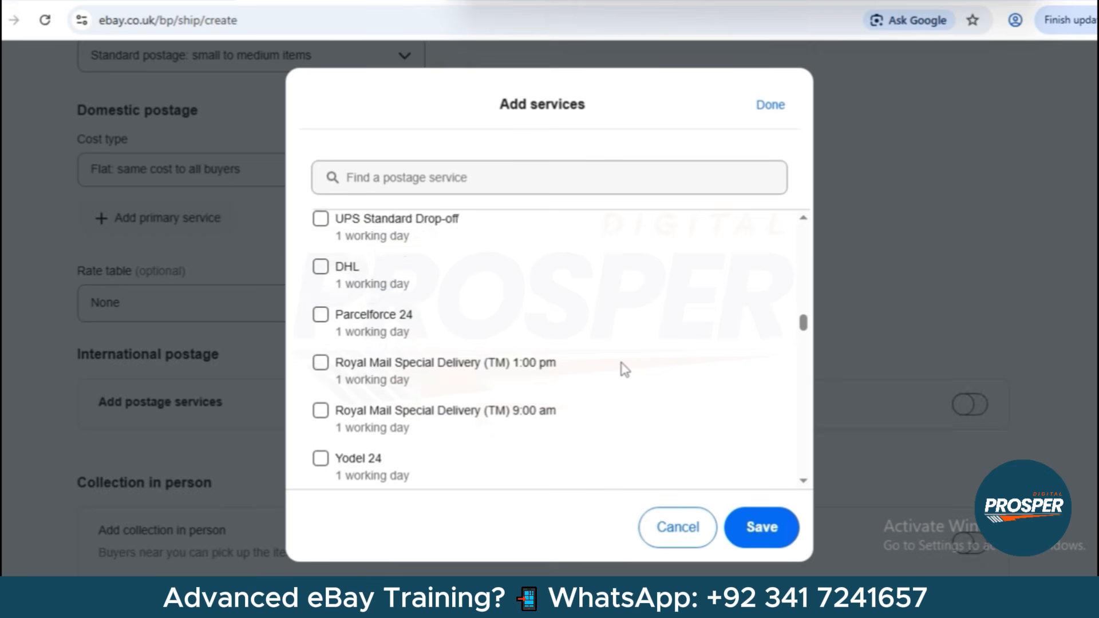
scroll(624, 370, "down", 5)
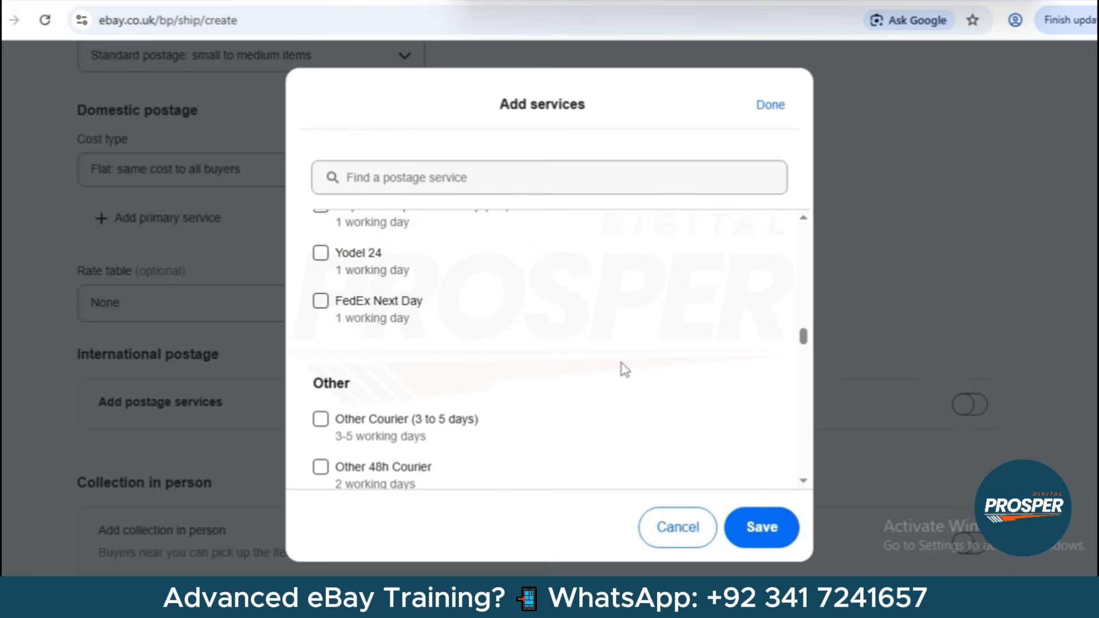
scroll(624, 369, "down", 9)
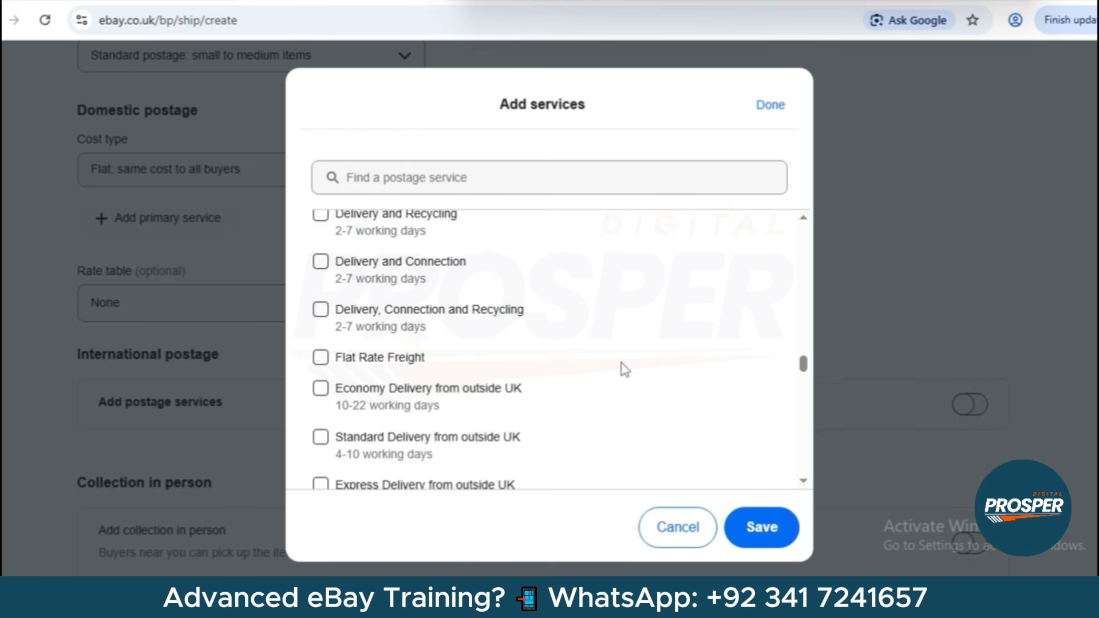
scroll(624, 370, "down", 5)
scroll(624, 369, "down", 2)
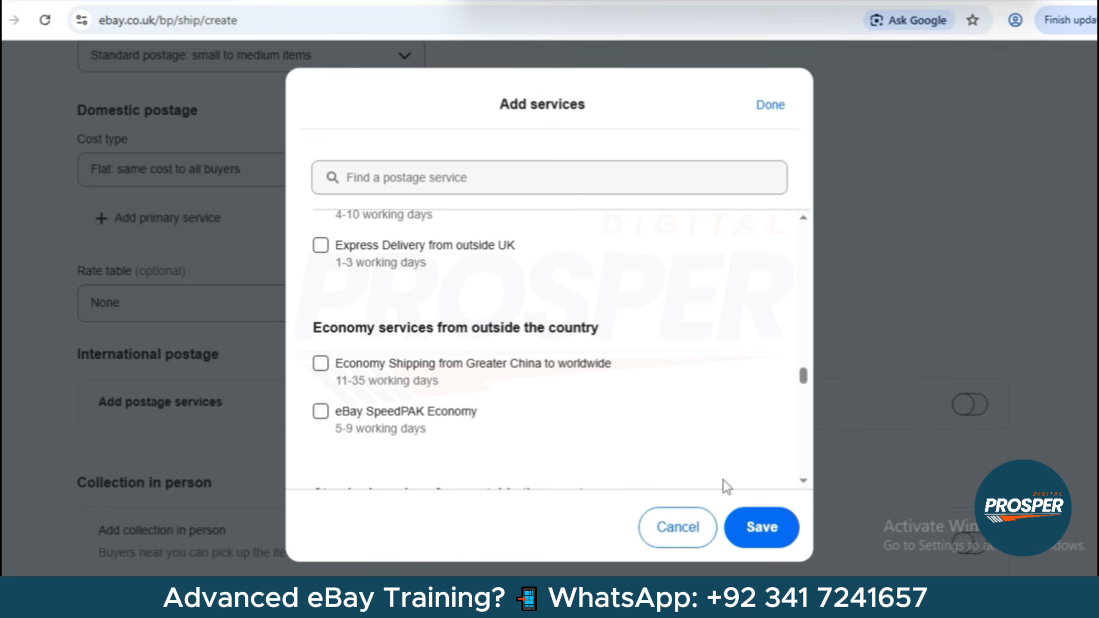
left_click(804, 483)
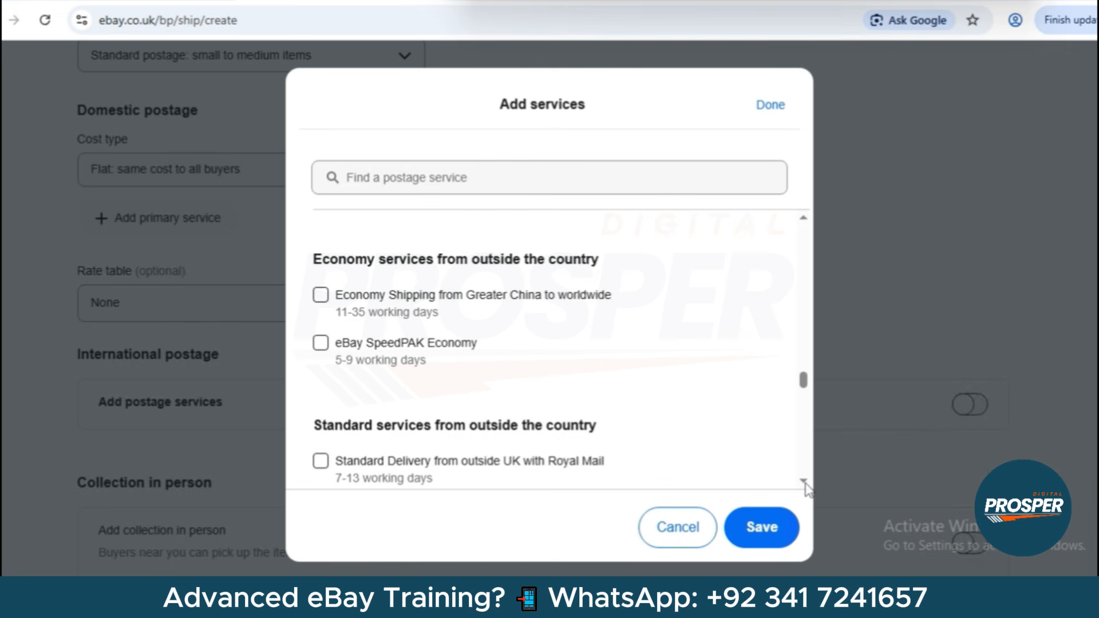
left_click(803, 483)
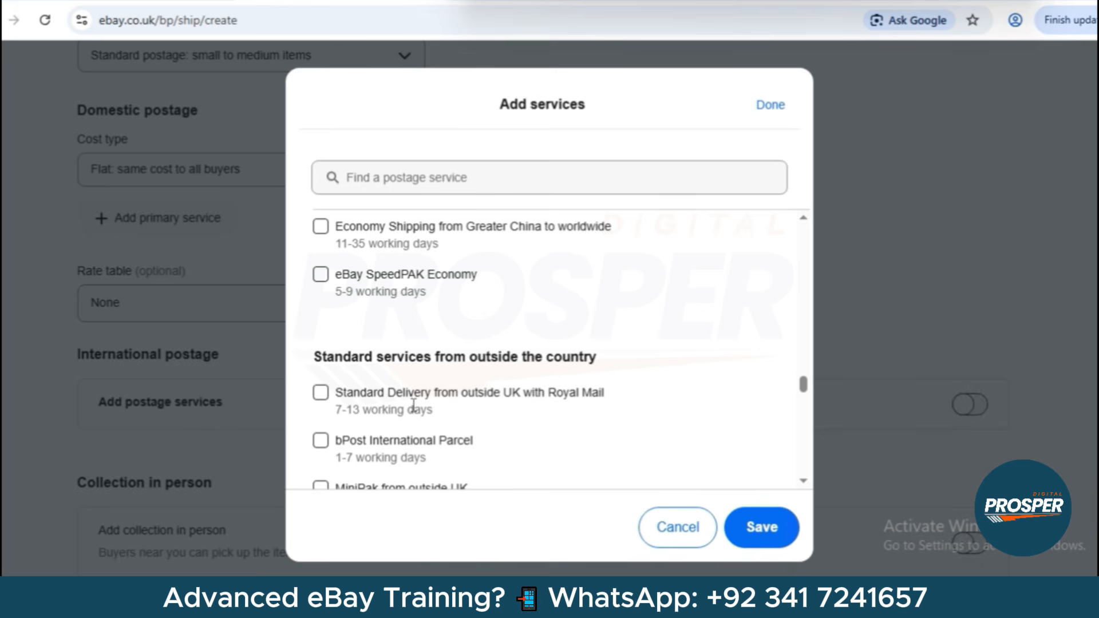
left_click(320, 394)
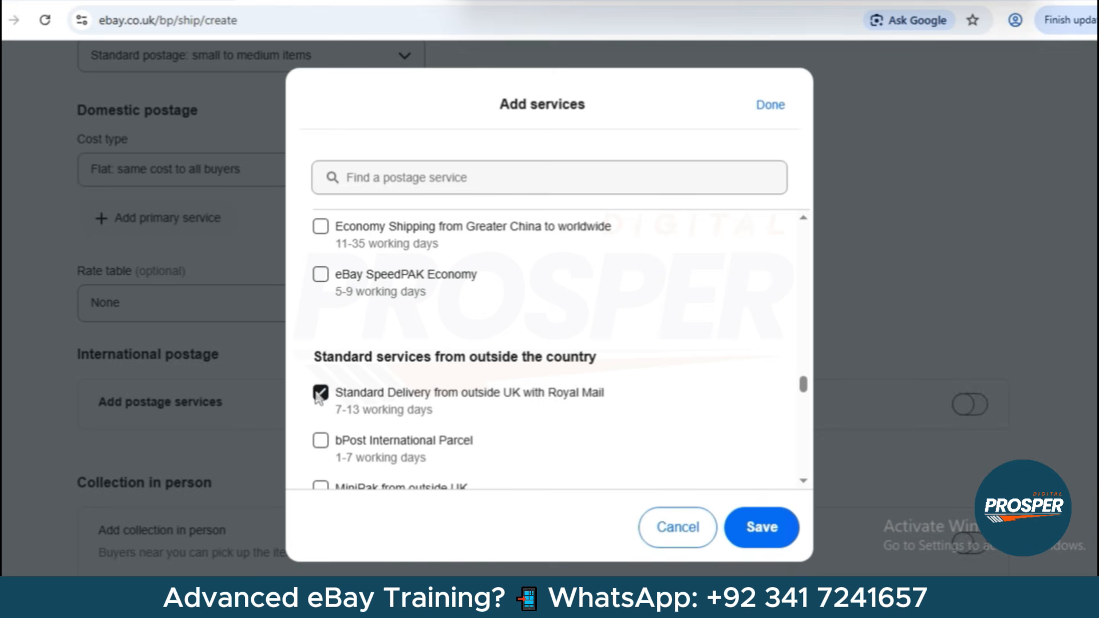
left_click(734, 538)
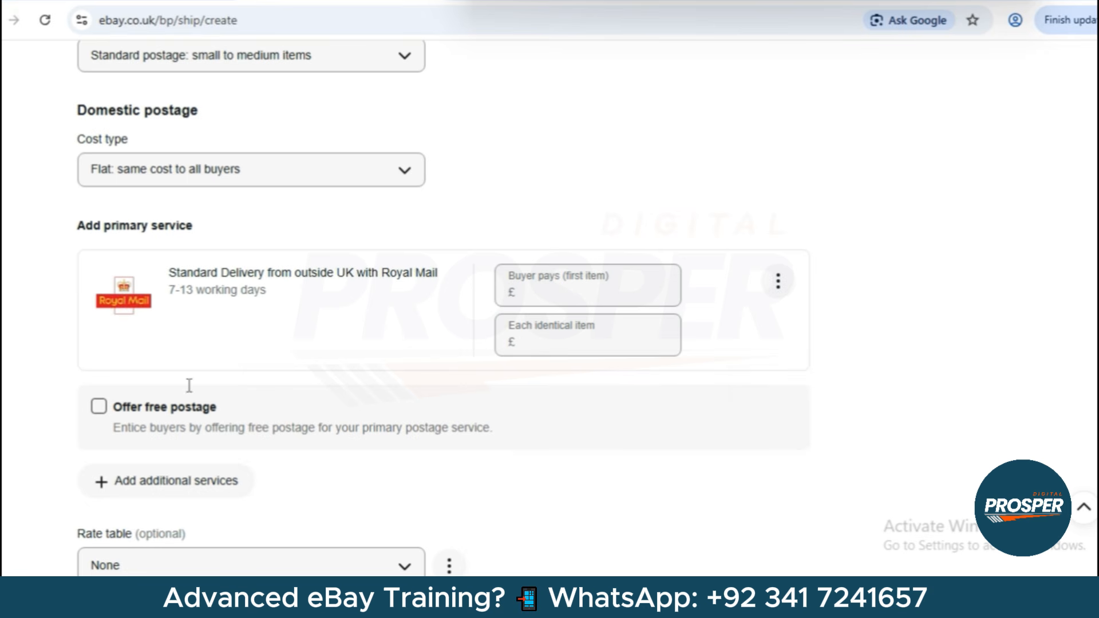
left_click(98, 407)
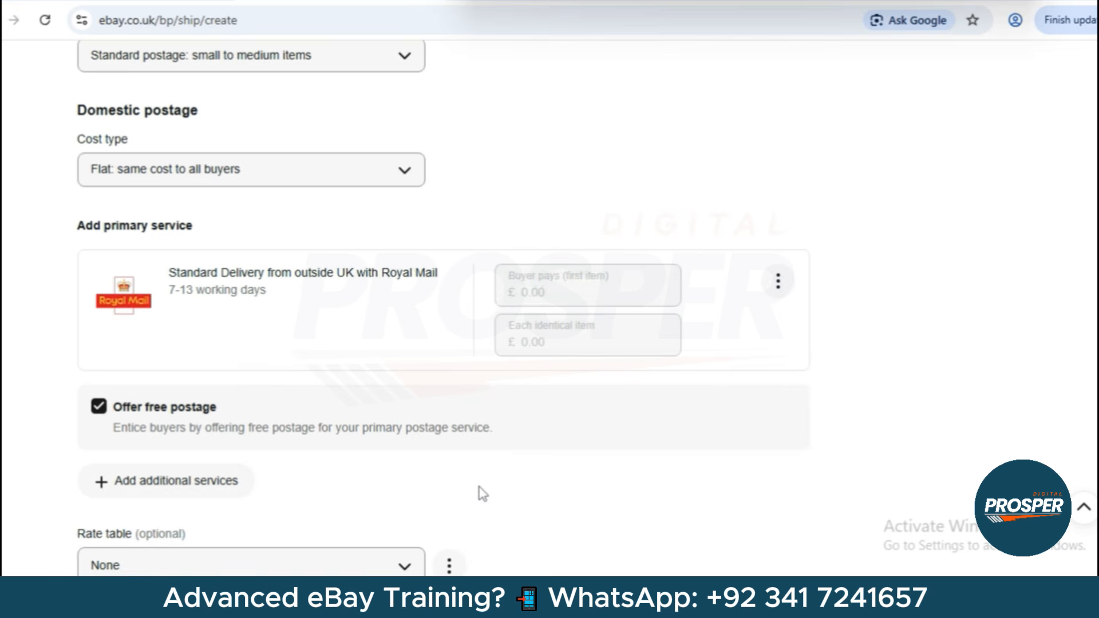
- Exclude the domestic locations Channel Islands, Isle of Man, Isle of Wight, Northern Ireland, Scilly Isles, Scottish Highlands and Scottish Islands from postage
scroll(483, 494, "down", 3)
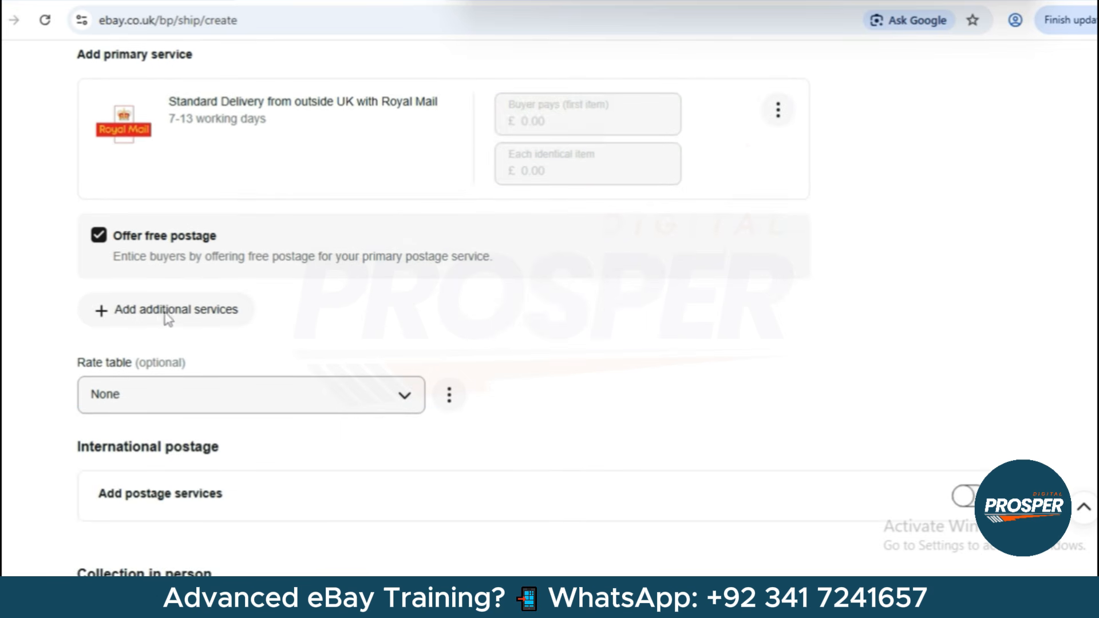
scroll(217, 336, "down", 1)
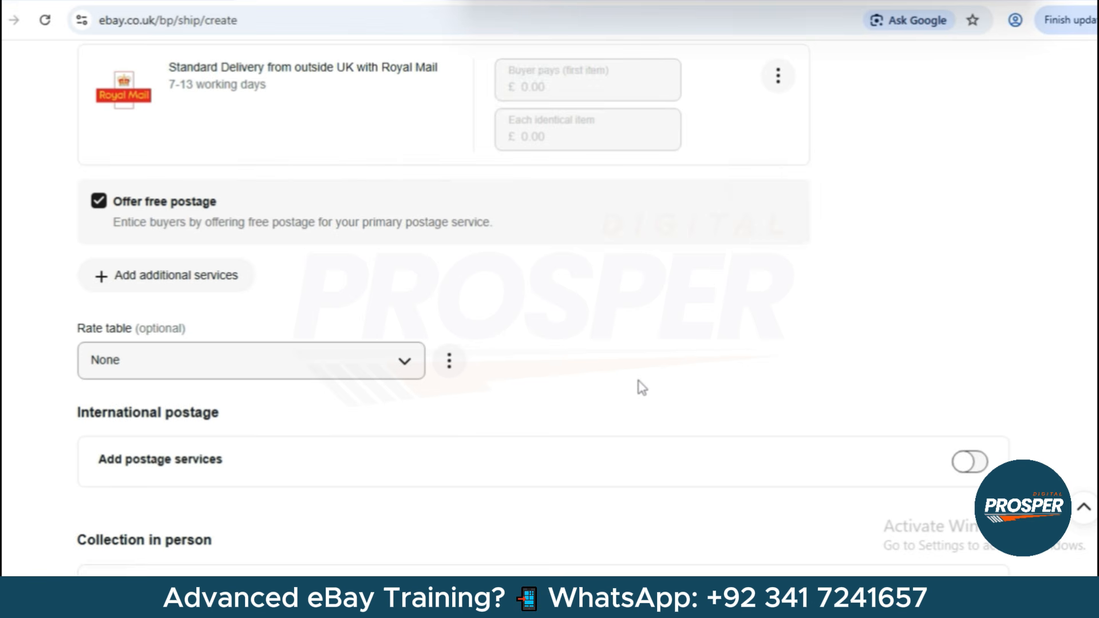
scroll(641, 388, "down", 1)
scroll(642, 388, "down", 1)
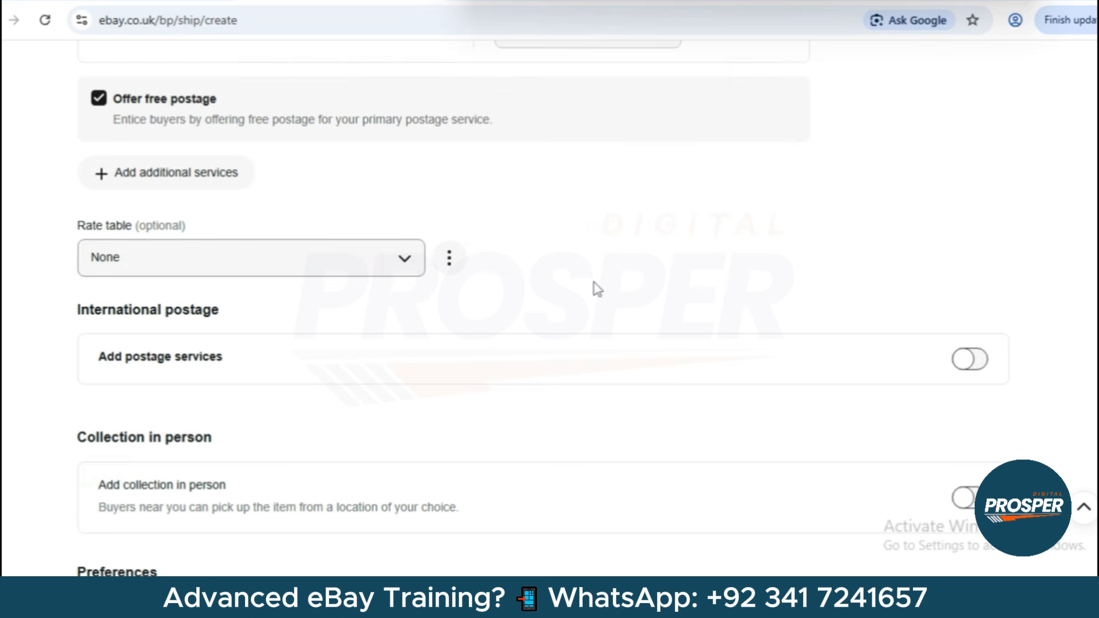
scroll(597, 289, "down", 2)
scroll(597, 289, "down", 2)
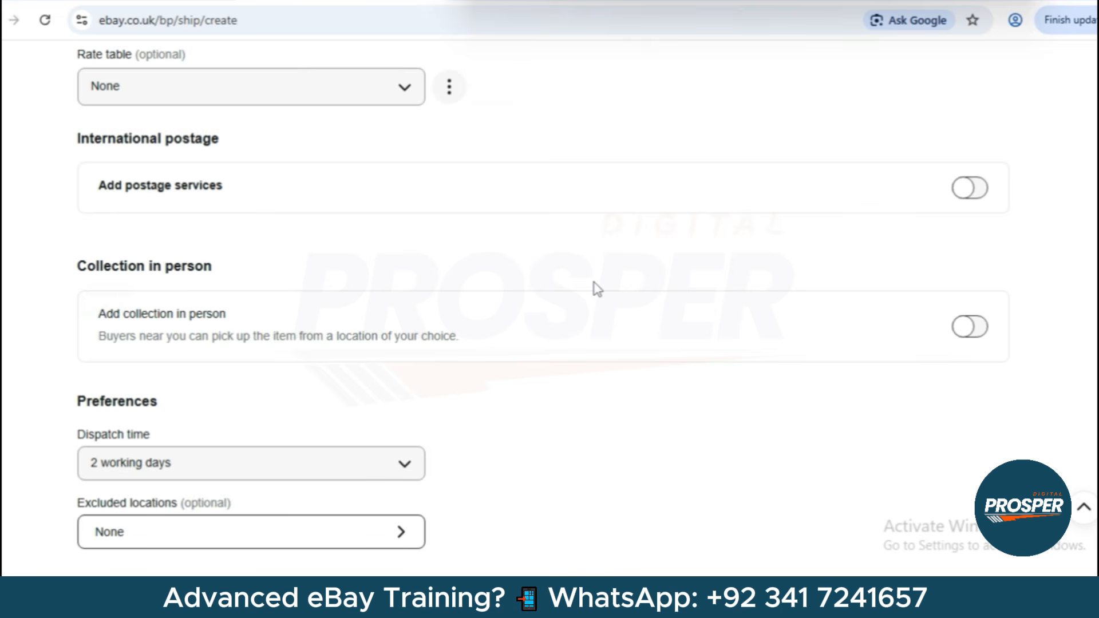
scroll(597, 289, "down", 2)
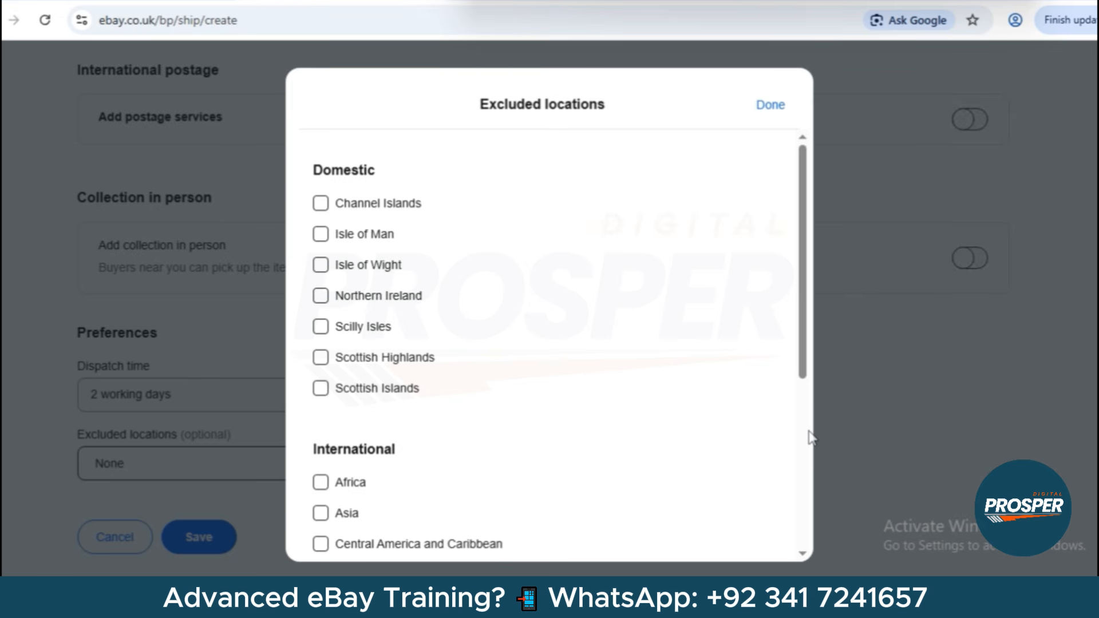
scroll(790, 441, "down", 5)
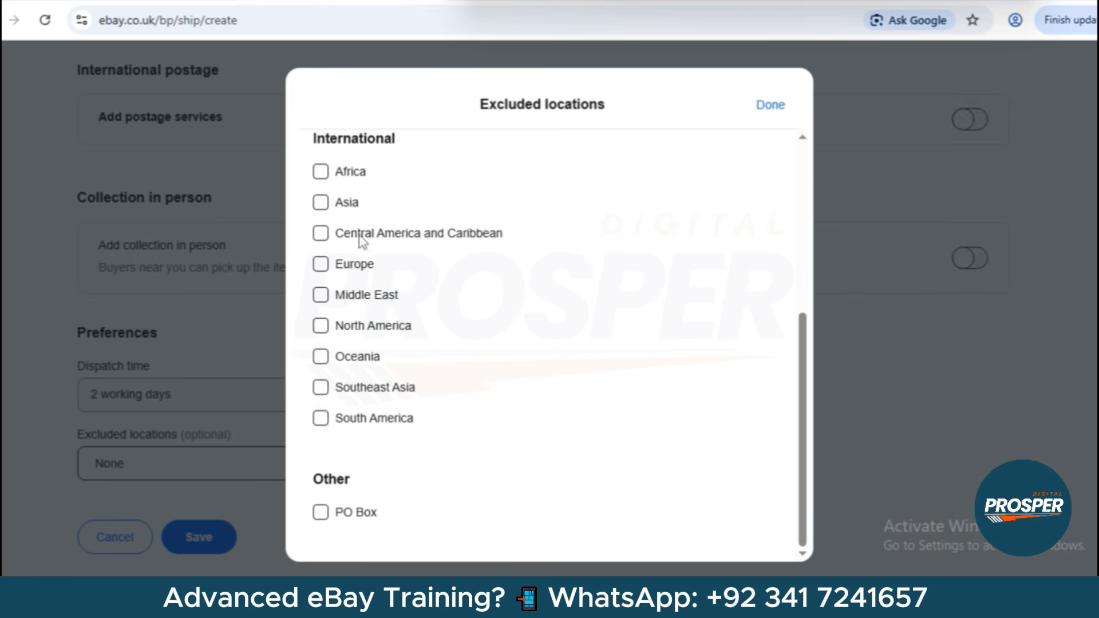
left_click(802, 172)
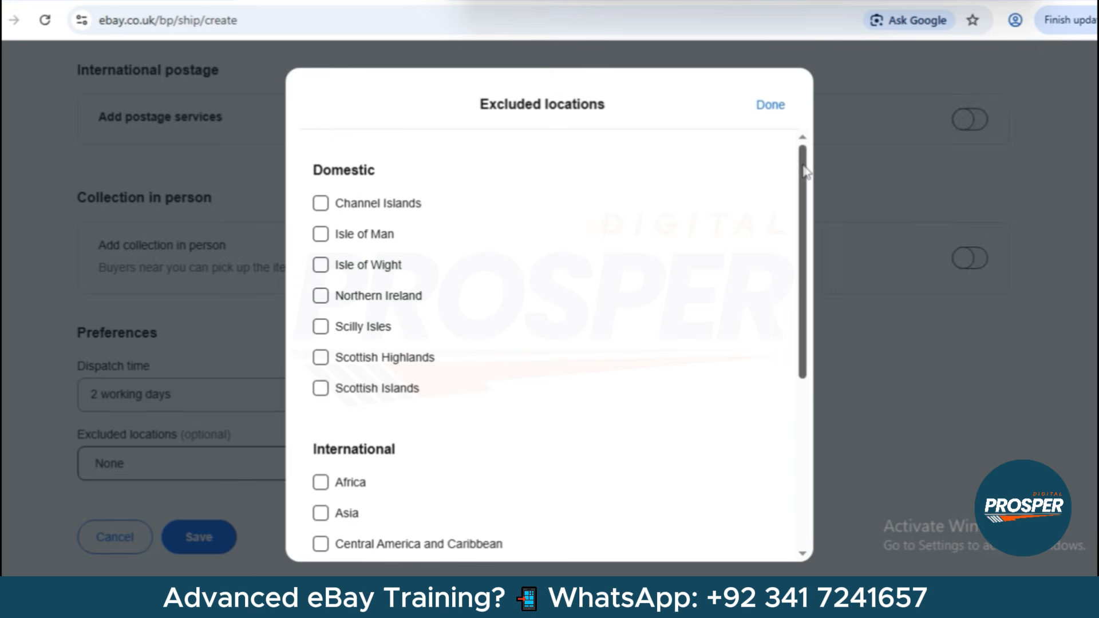
left_click(320, 207)
left_click(322, 235)
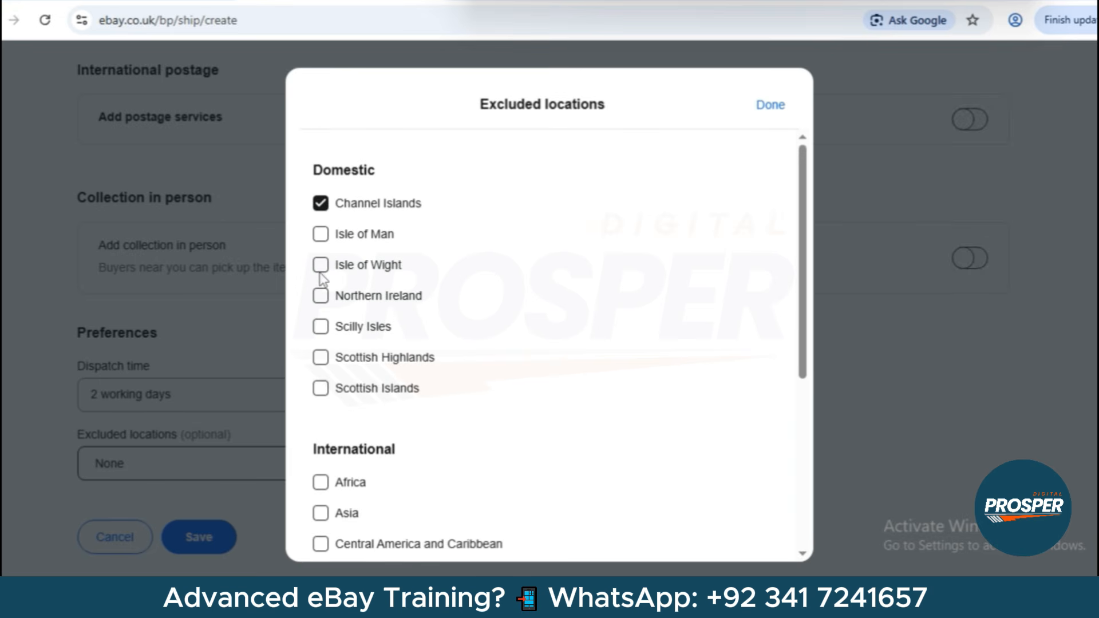
left_click(319, 265)
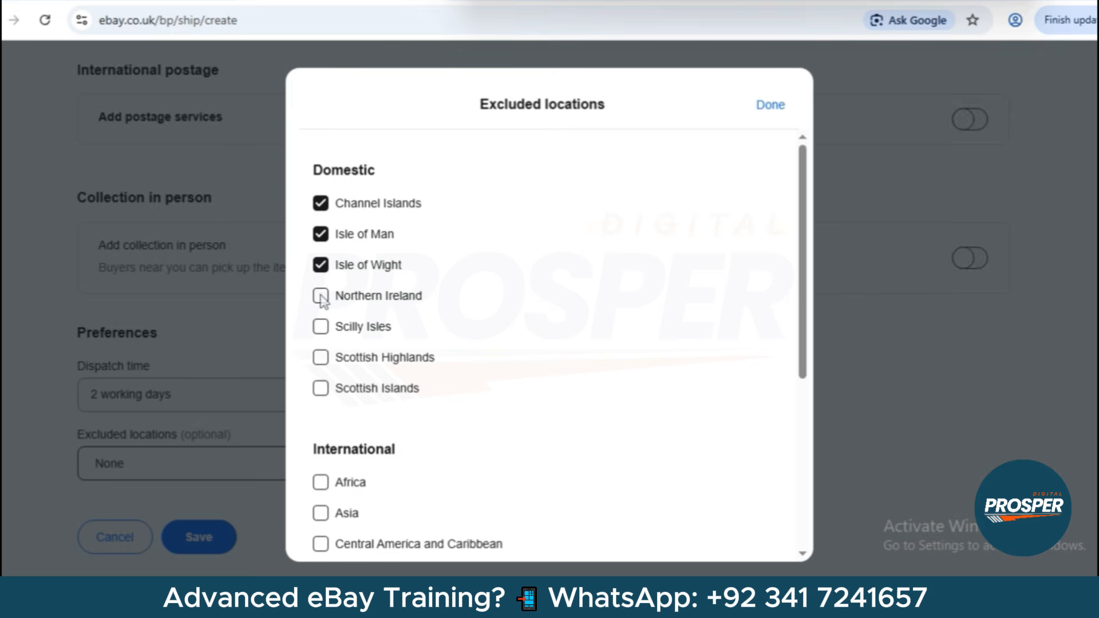
left_click(320, 296)
left_click(321, 327)
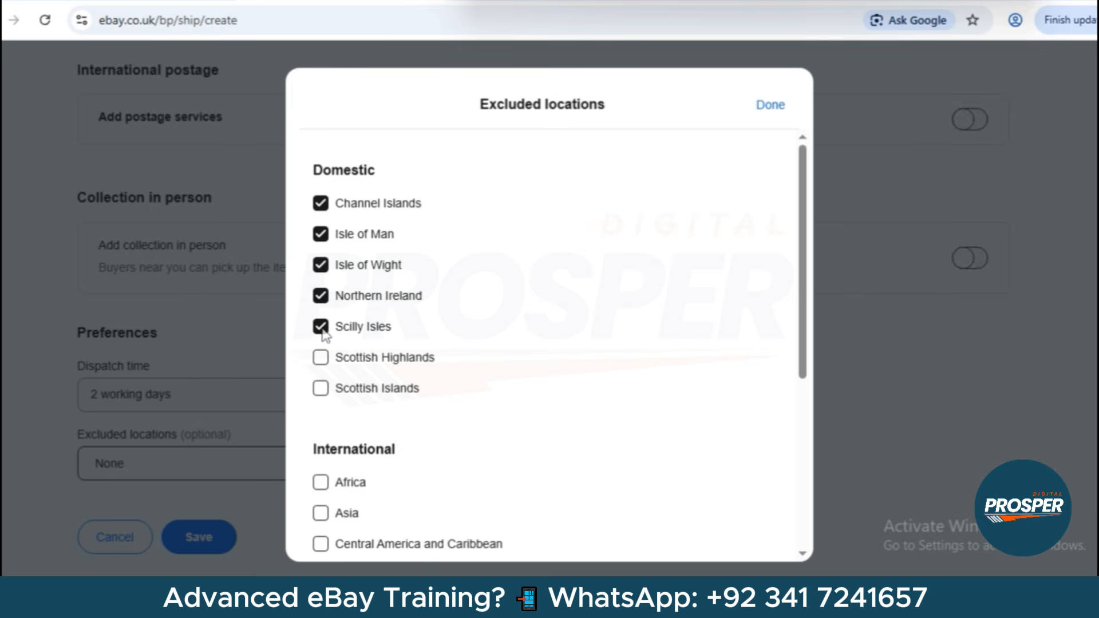
left_click(321, 359)
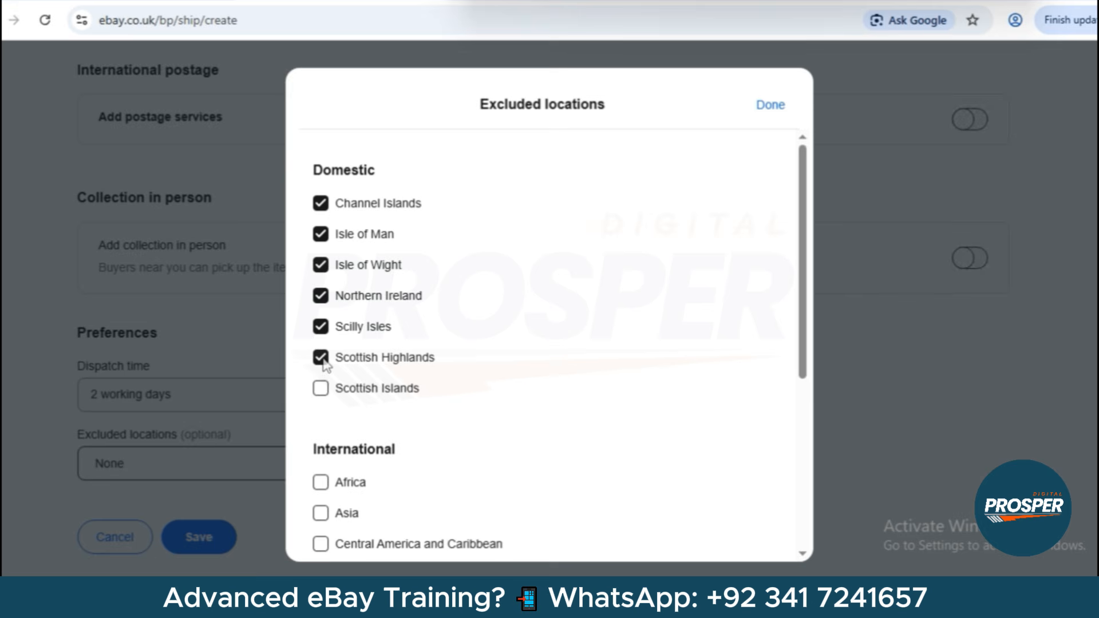
left_click(321, 389)
- Exclude Africa, Asia, Central America and Caribbean, North America, Oceania, South America and PO Box from postage, and apply the exclusions
scroll(805, 395, "down", 5)
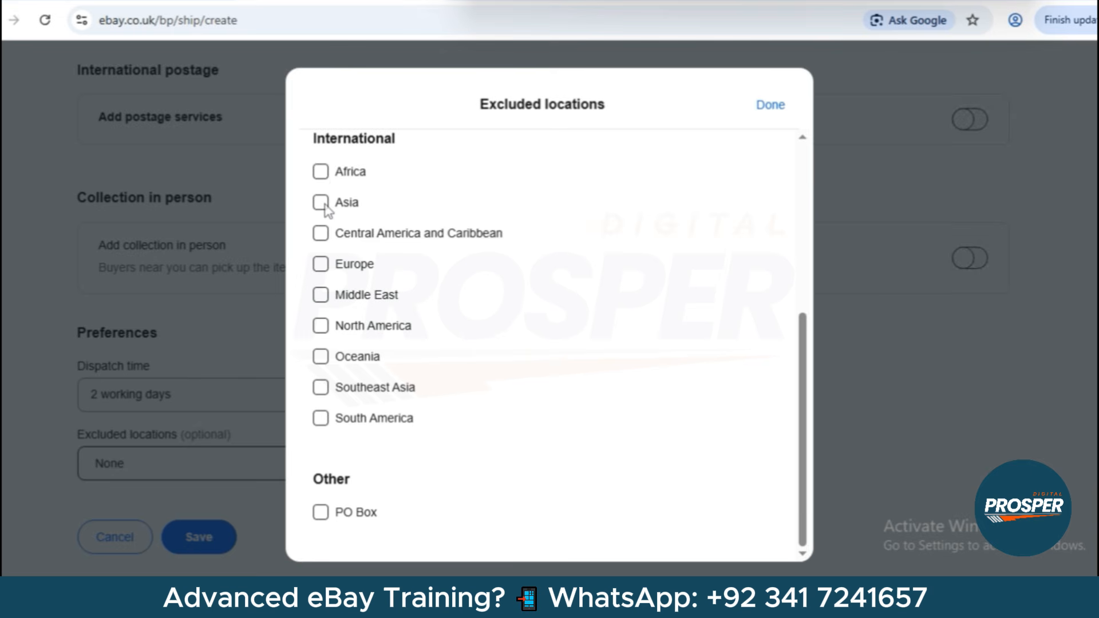
left_click(321, 173)
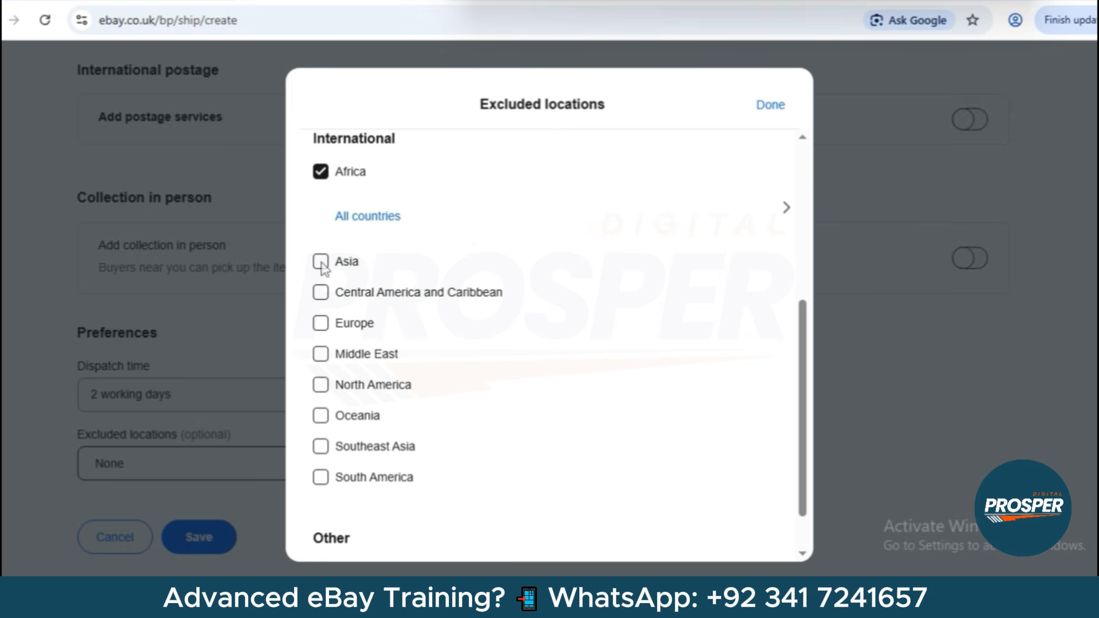
left_click(321, 263)
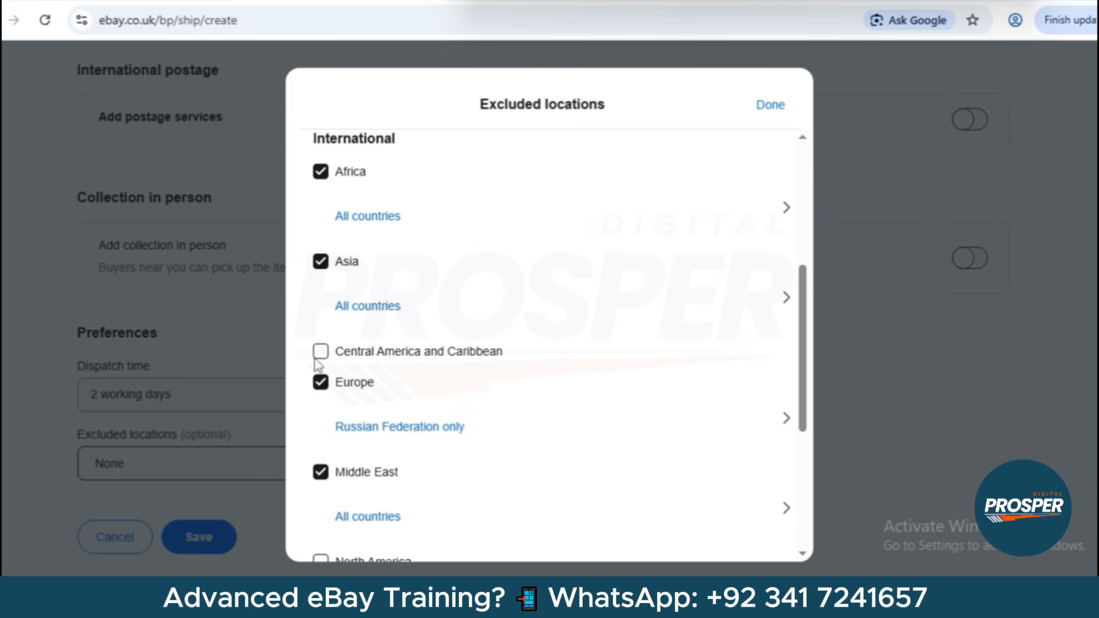
left_click(322, 352)
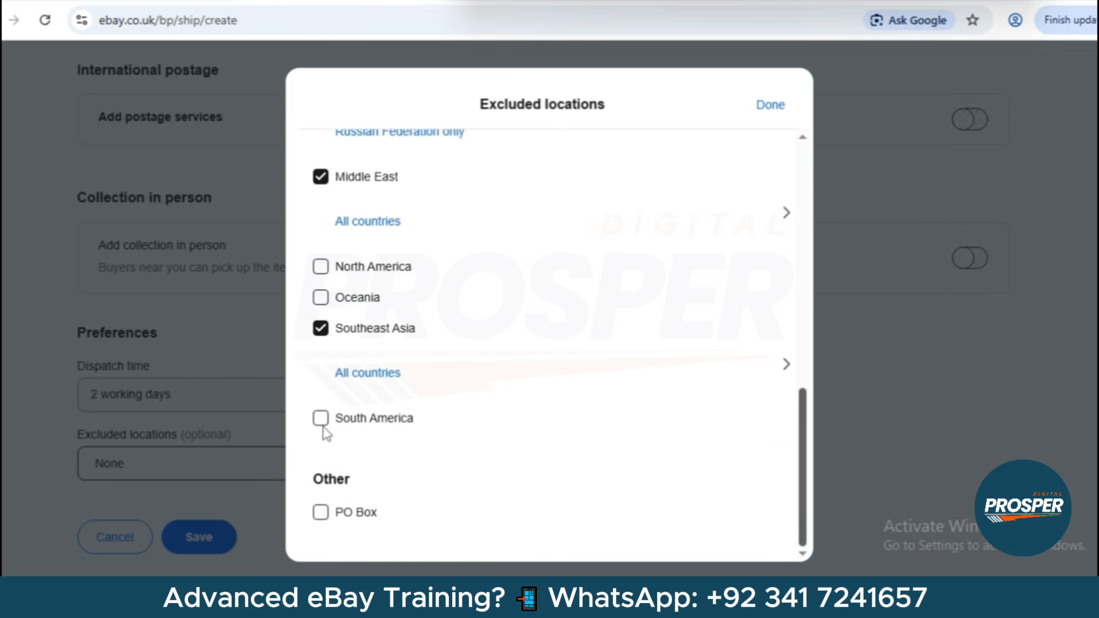
left_click(321, 267)
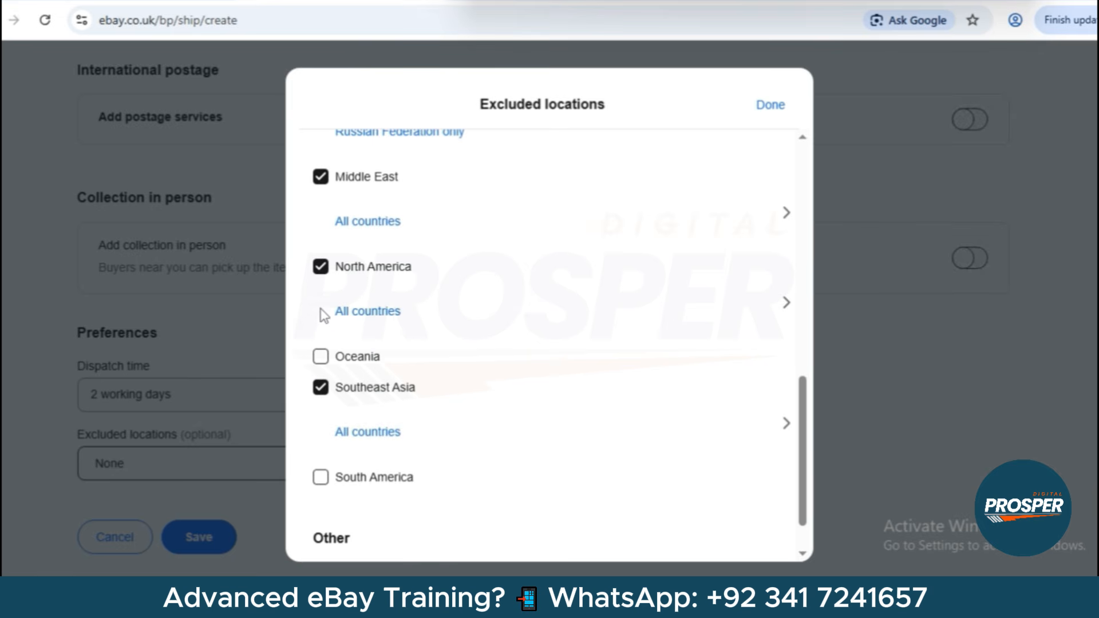
left_click(321, 357)
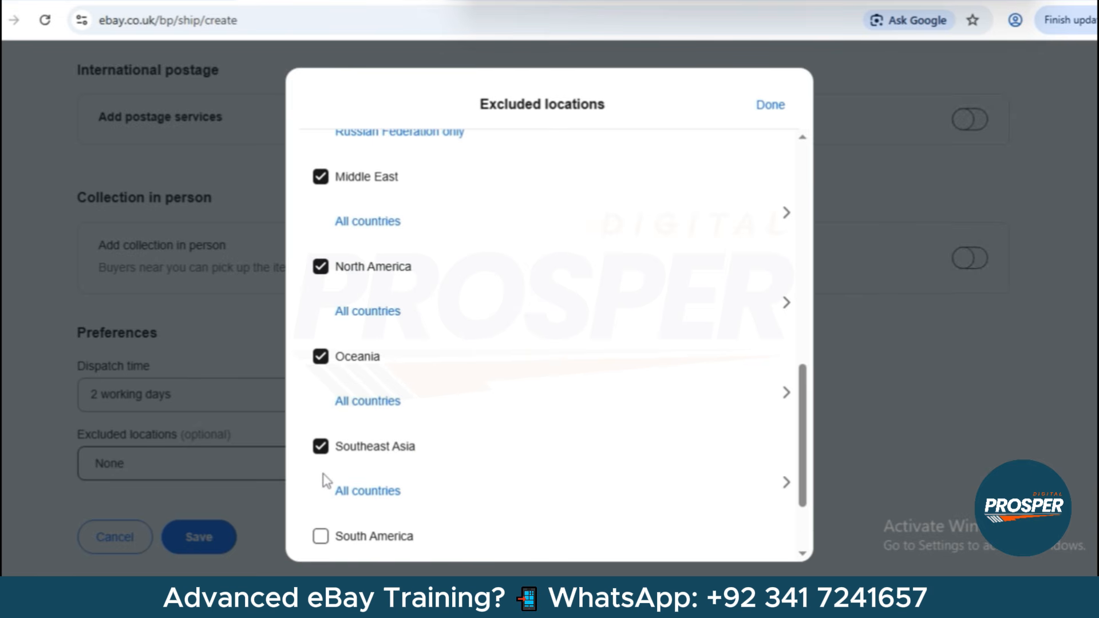
left_click(320, 536)
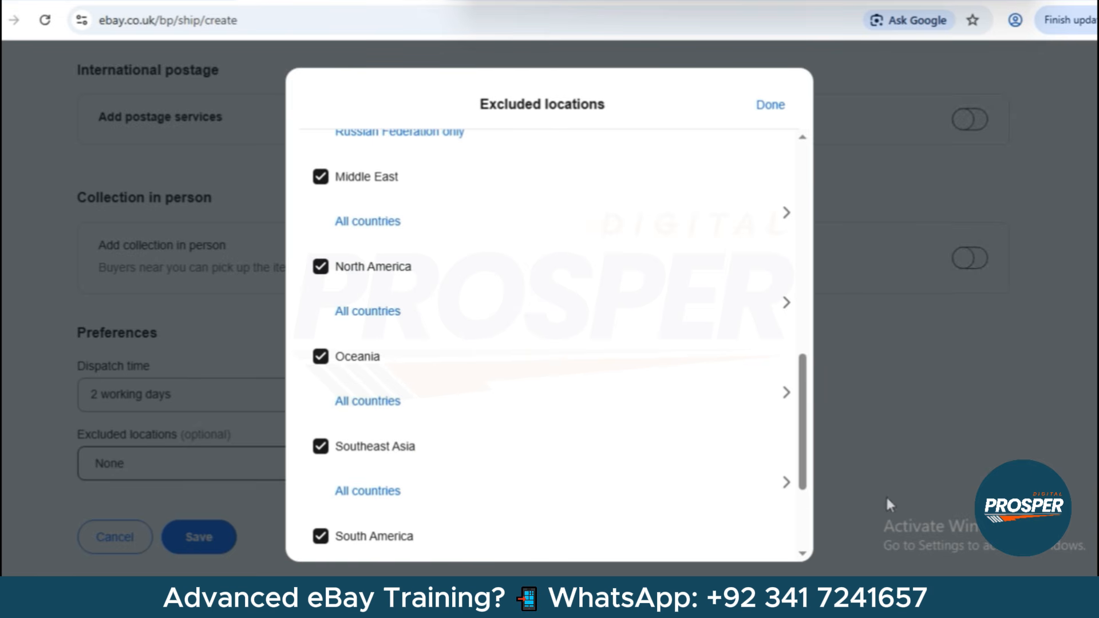
scroll(805, 529, "down", 3)
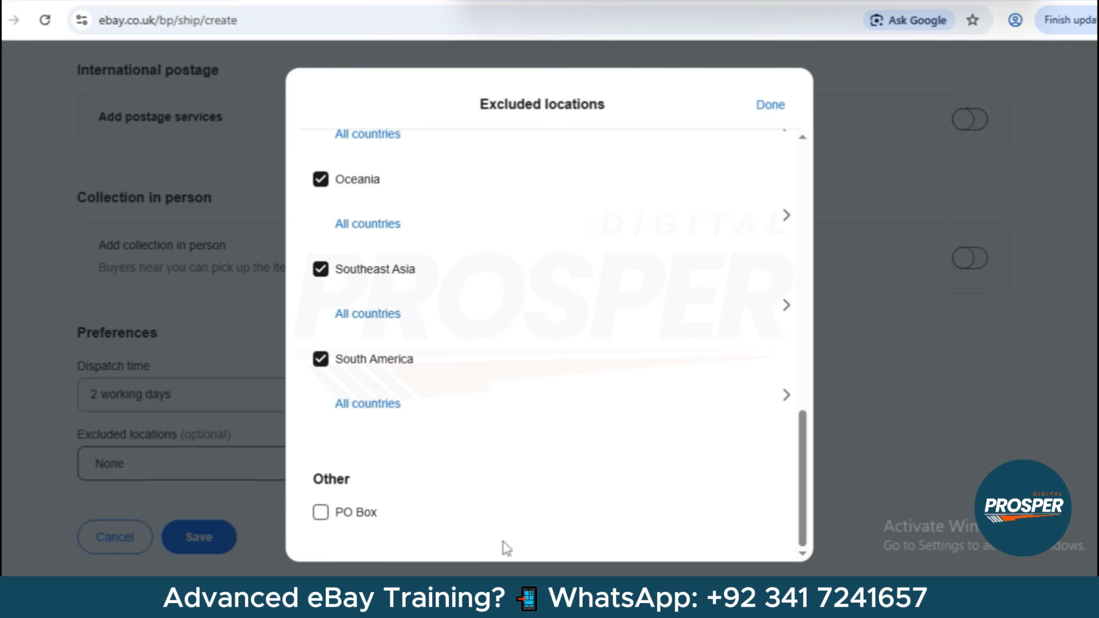
left_click(355, 511)
left_click(767, 108)
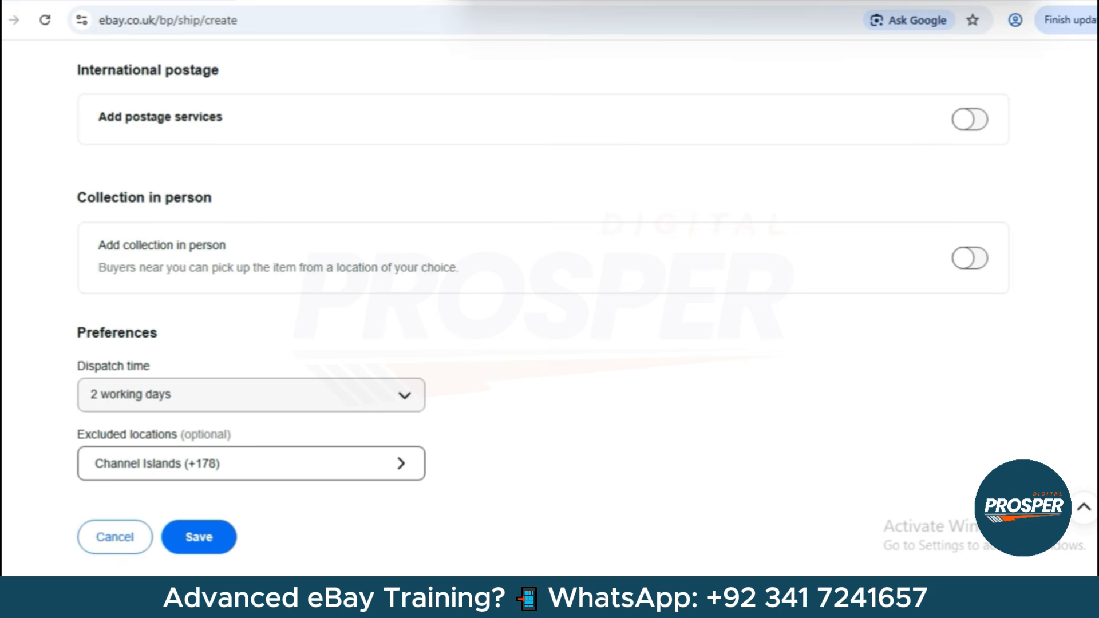
- Review the postage policy's name, description, postage method, cost type and primary domestic service
scroll(550, 309, "up", 8)
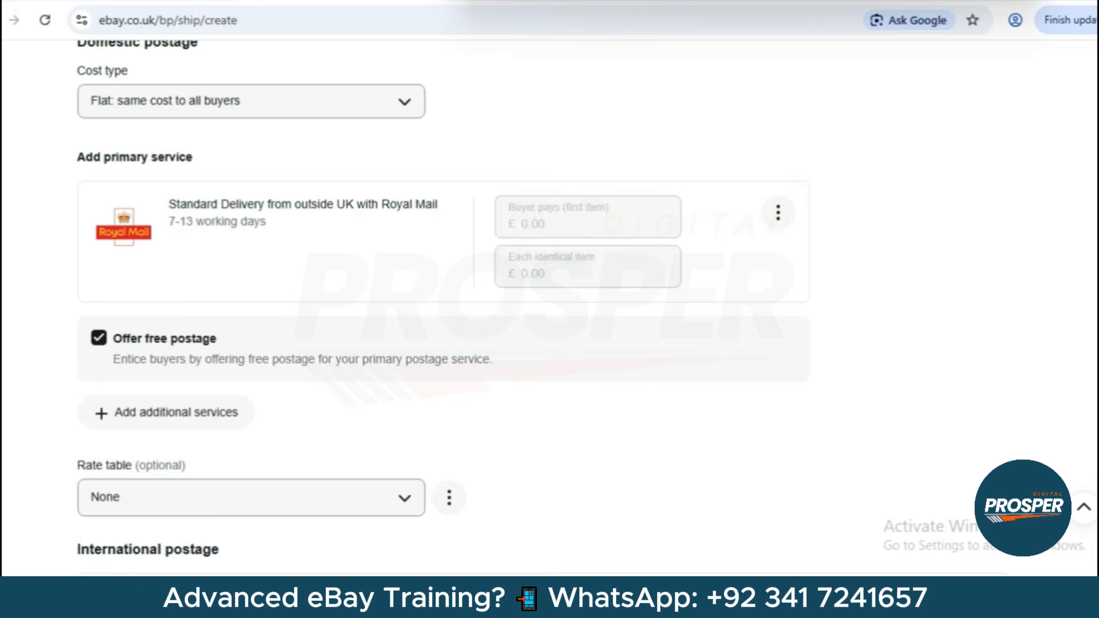
scroll(550, 309, "up", 10)
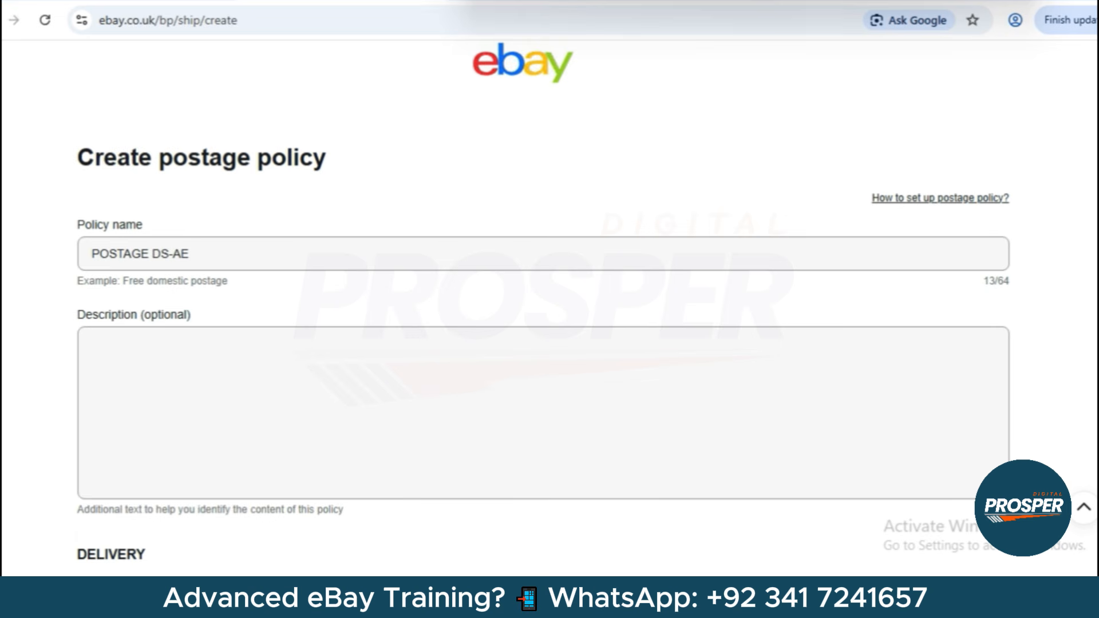
scroll(550, 309, "down", 5)
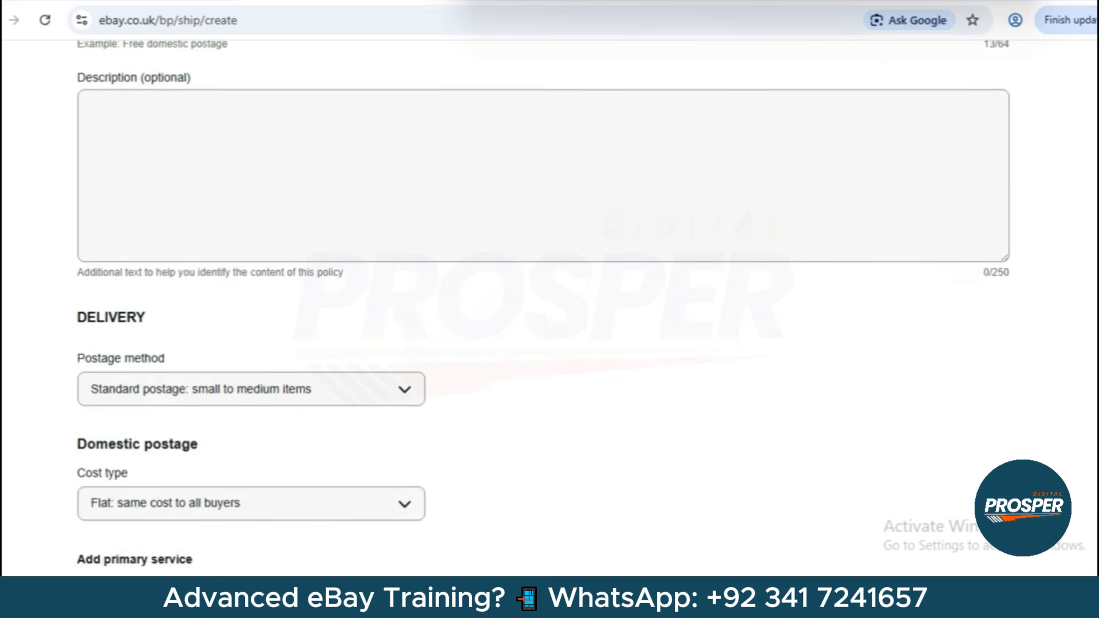
scroll(550, 309, "down", 1)
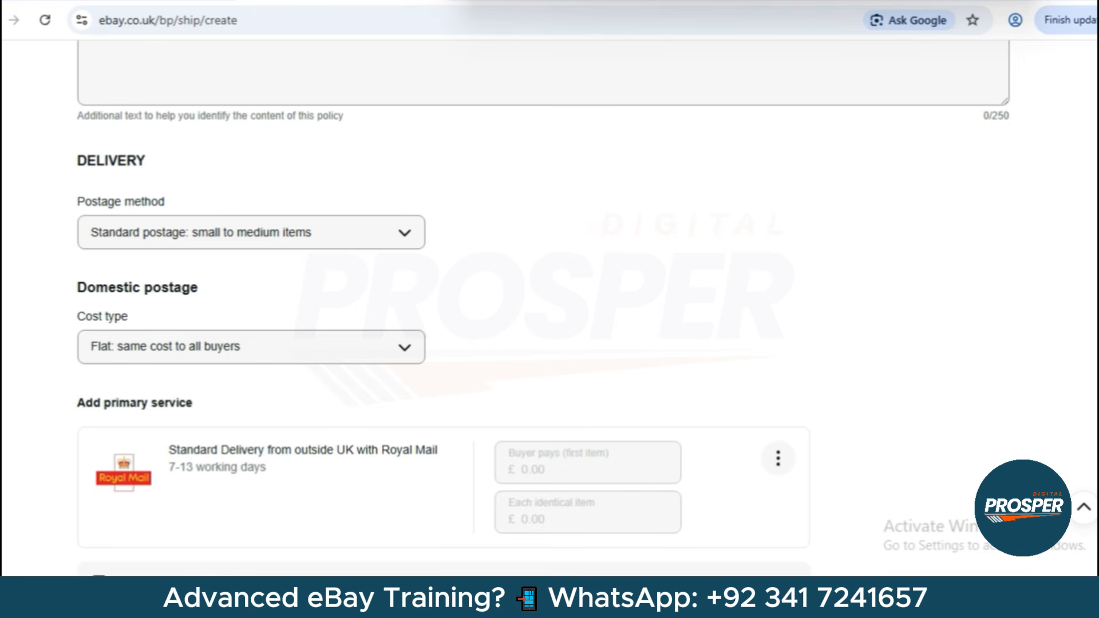
scroll(550, 310, "up", 7)
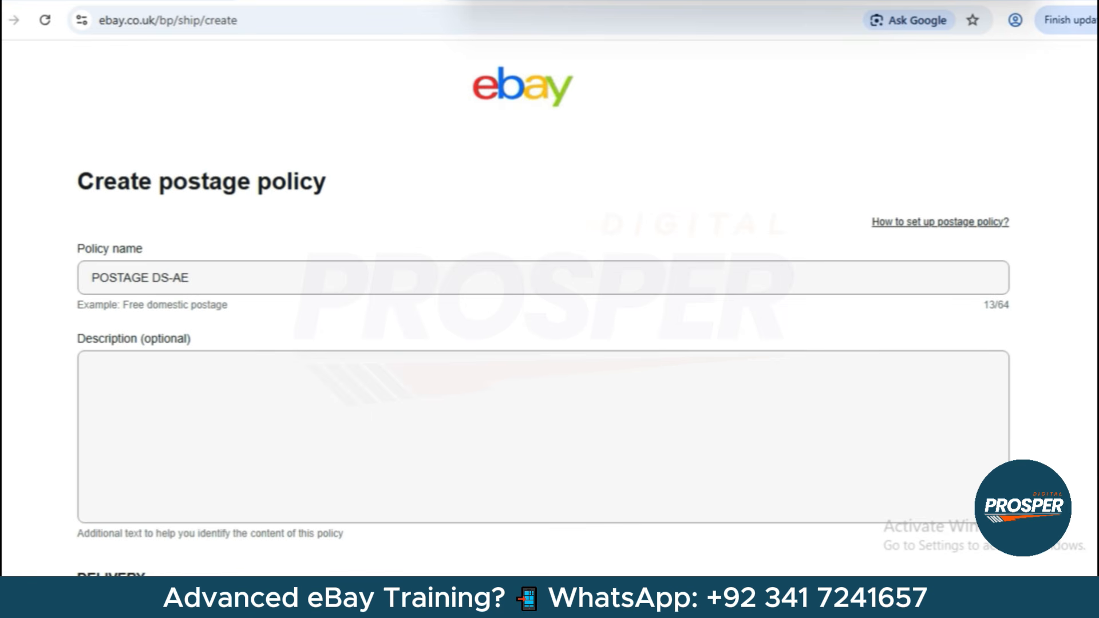
- Delete the Standard Delivery from outside UK with Royal Mail service from domestic postage
scroll(550, 309, "down", 7)
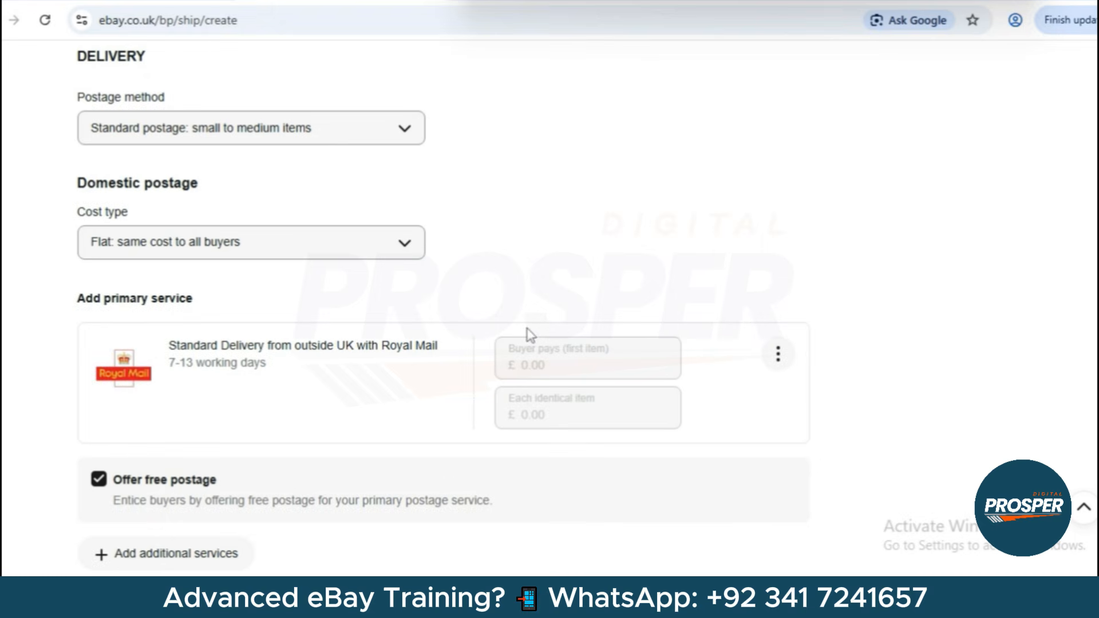
left_click(779, 355)
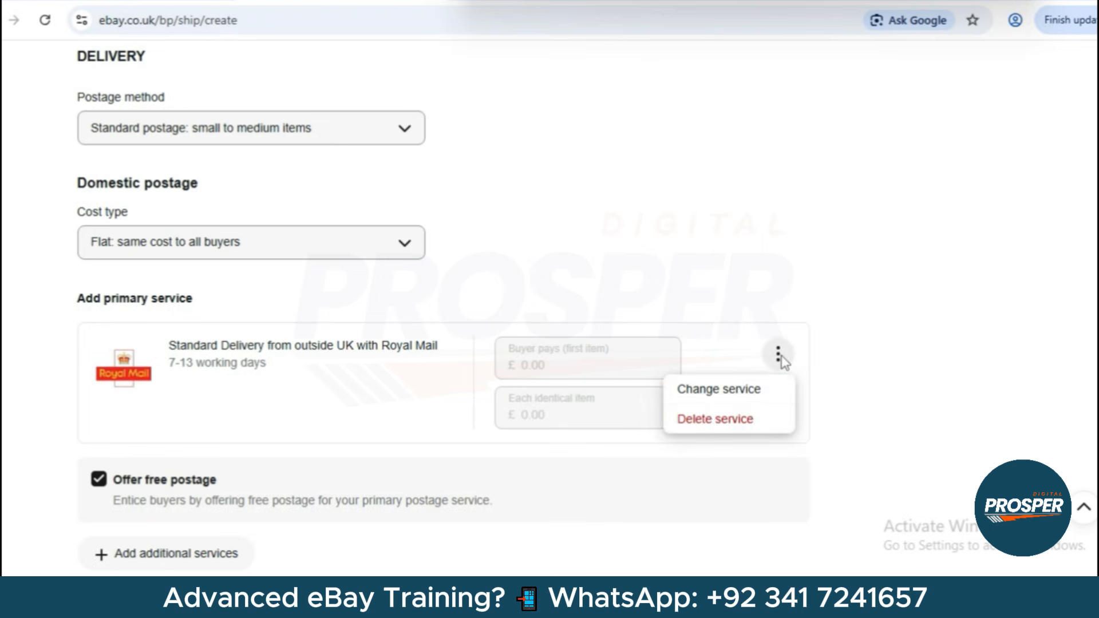
left_click(705, 421)
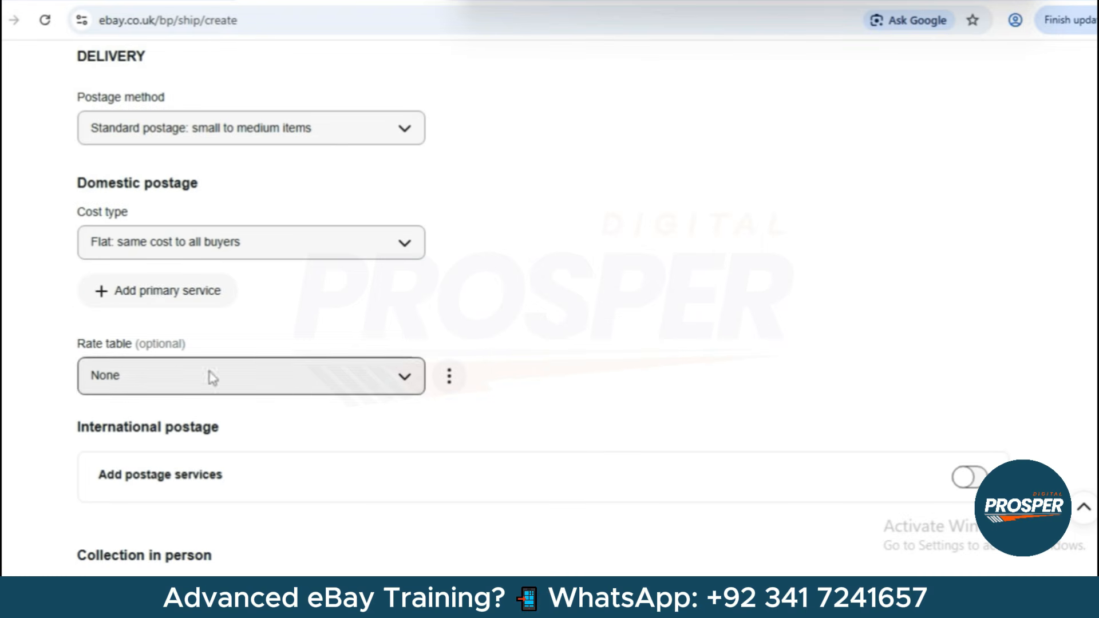
- Start adding a primary domestic postage service and browse the available economy services
left_click(155, 292)
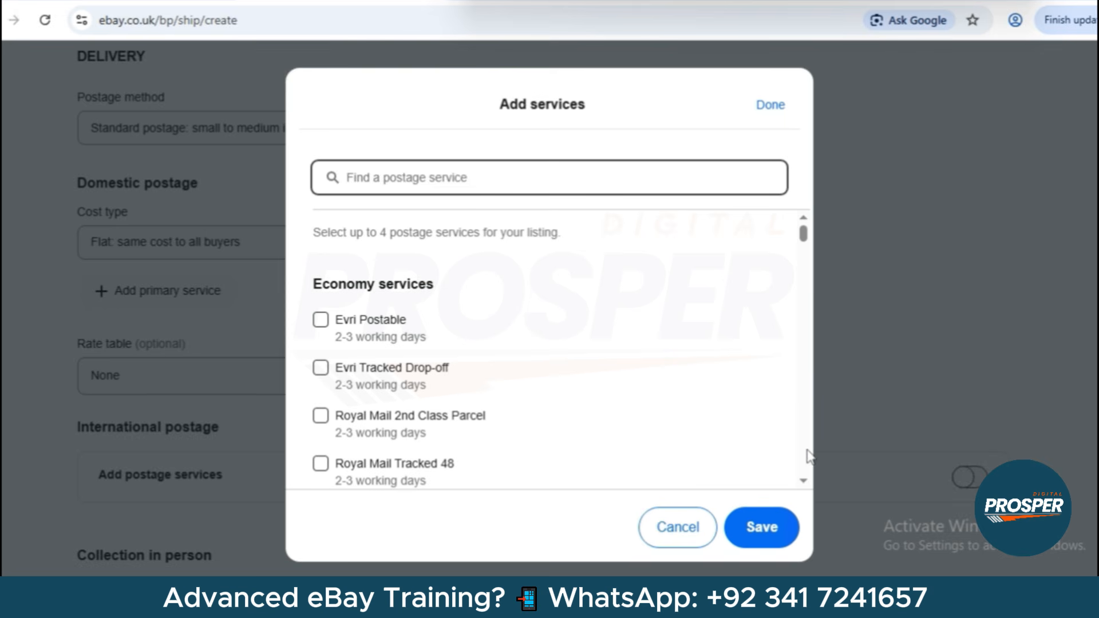
left_click(803, 482)
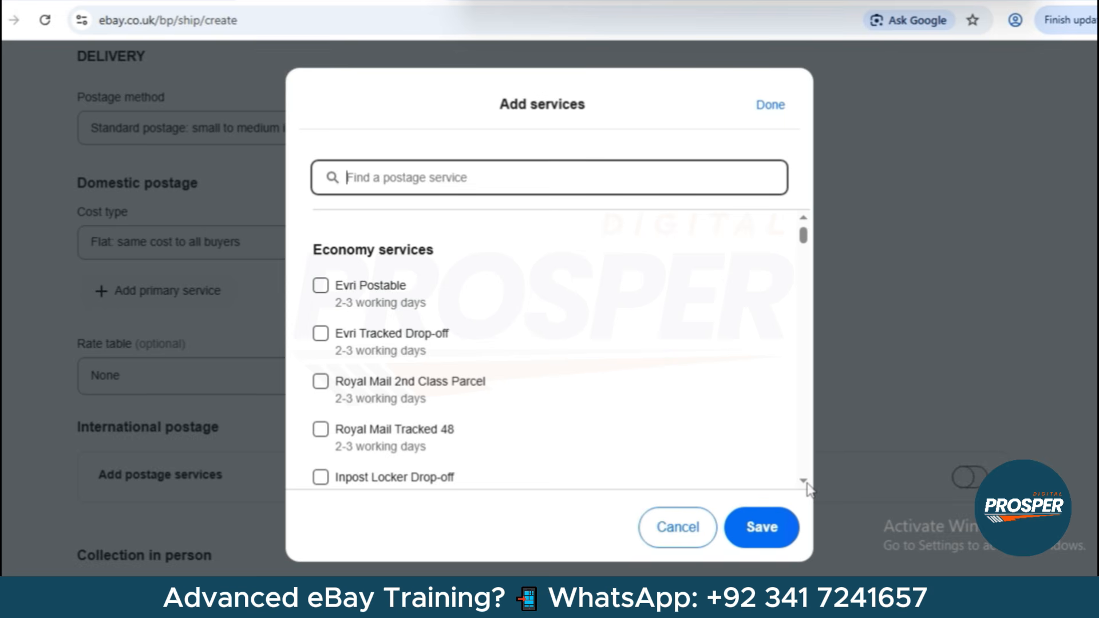
left_click(807, 484)
left_click(806, 485)
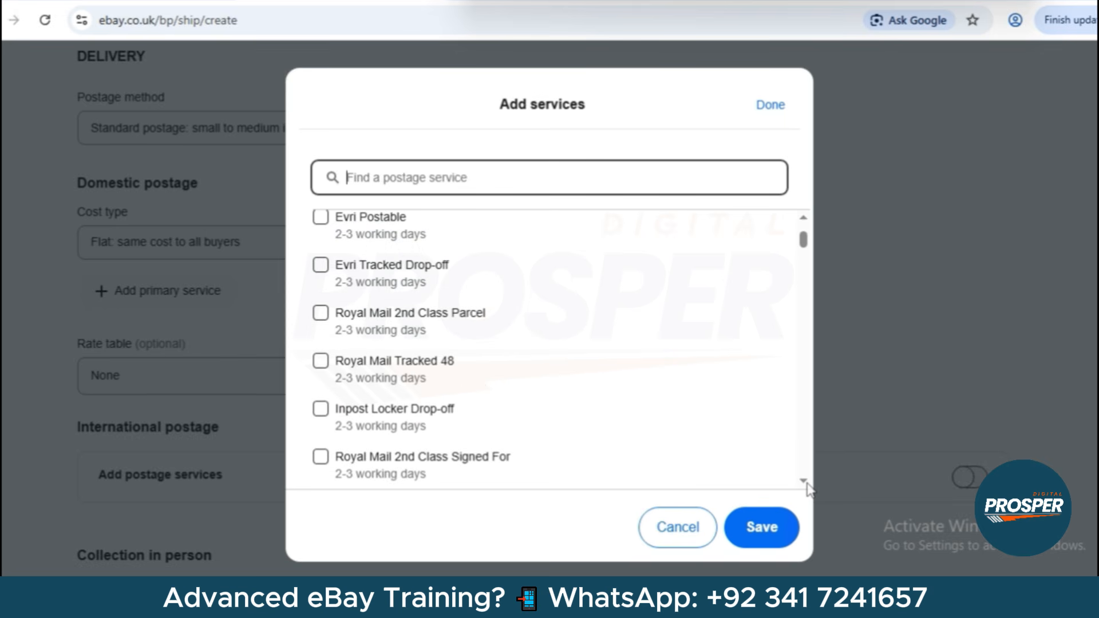
left_click(804, 482)
left_click(803, 482)
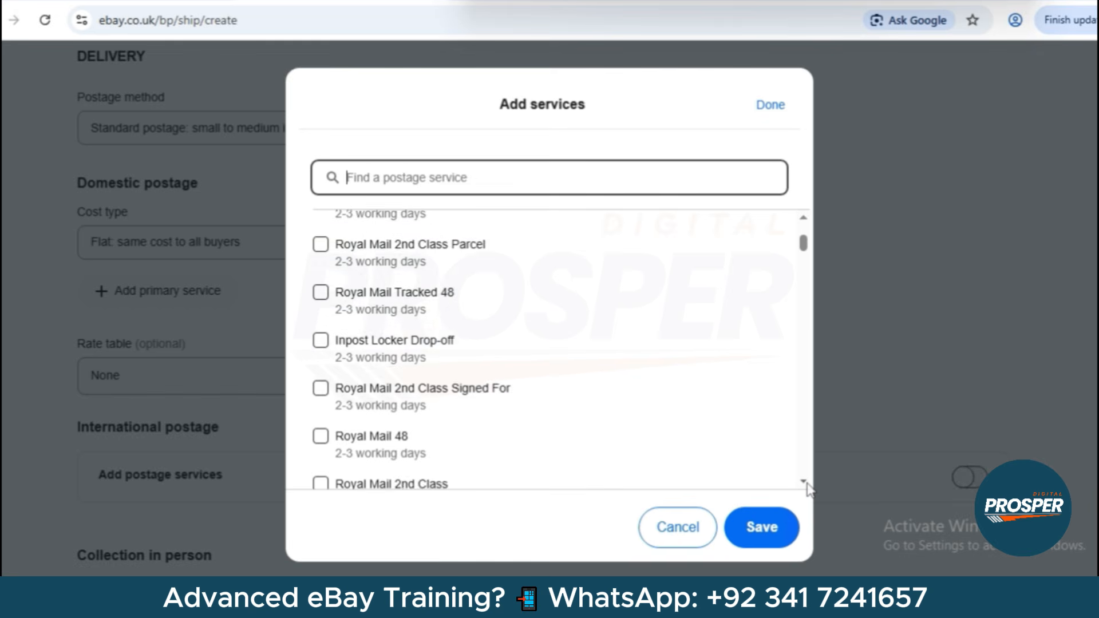
left_click(804, 482)
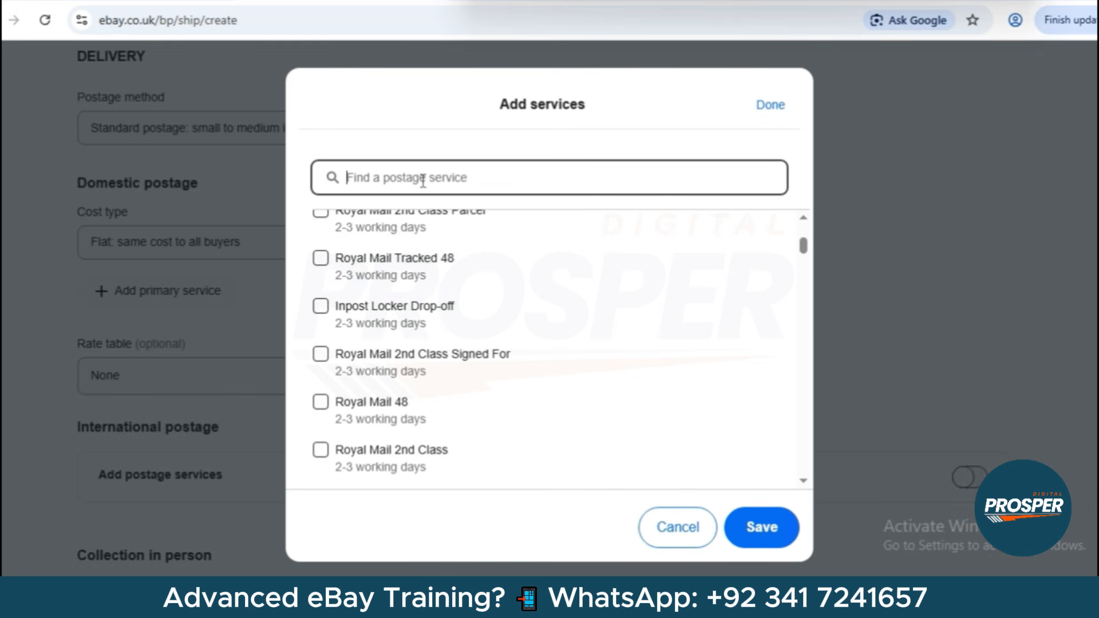
- Search the postage services for FEDEX, UPS and USPS, and clear the search
type("FEDEX")
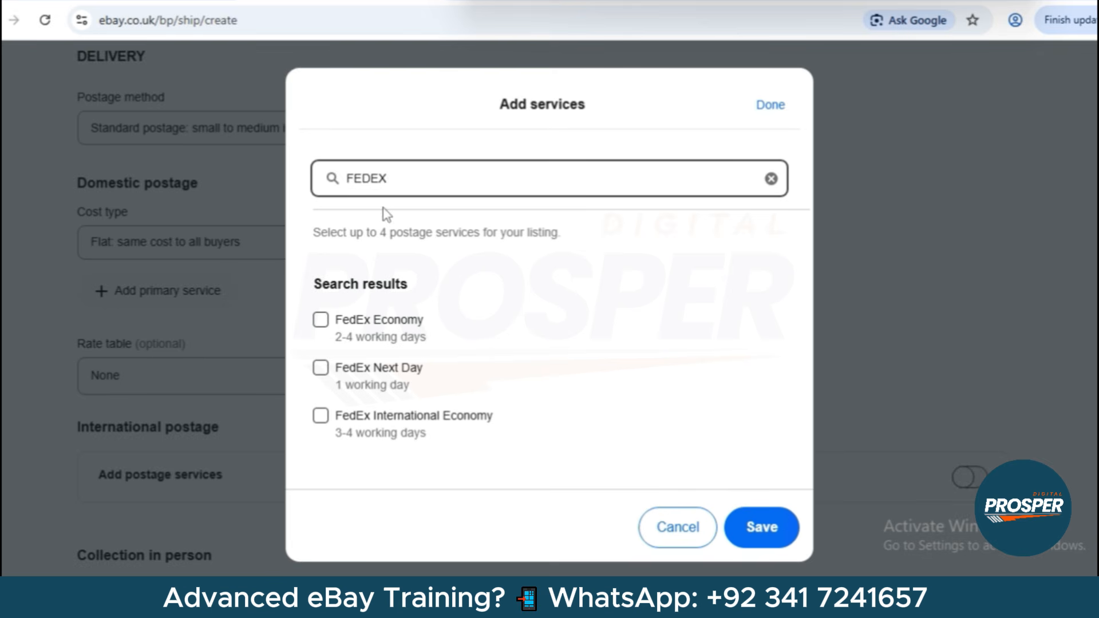
double_click(404, 183)
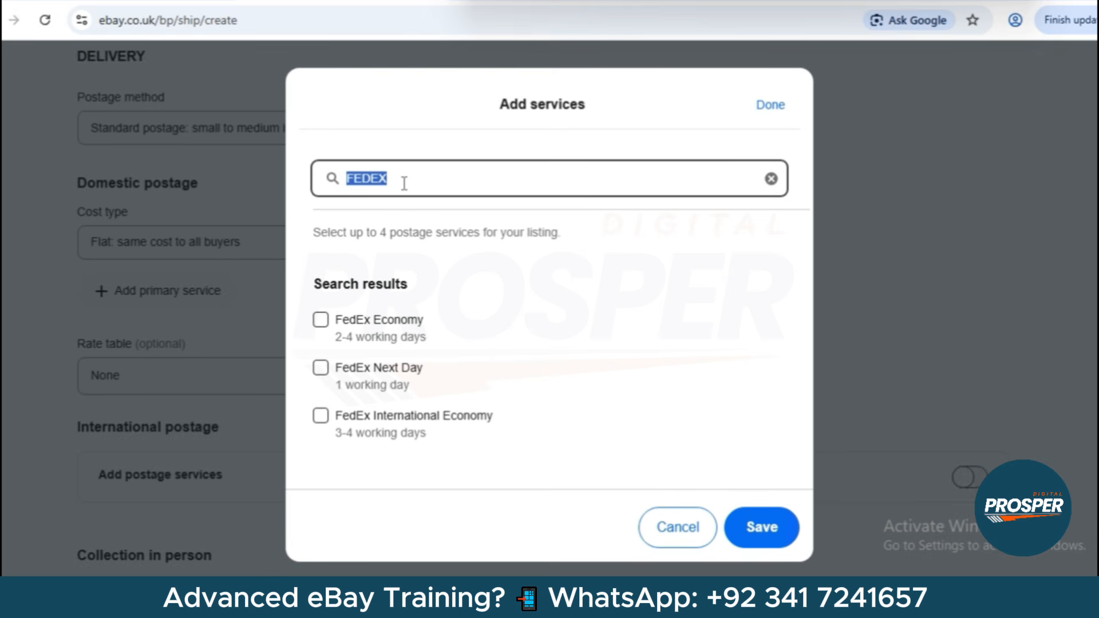
type("UPS")
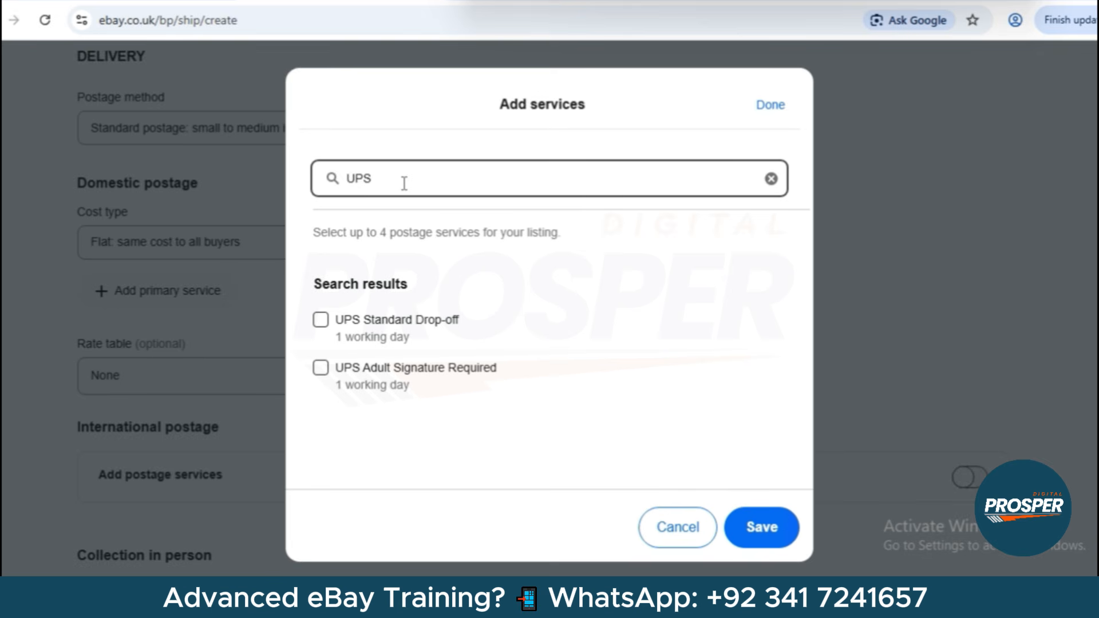
key("BackSpace")
key("BackSpace")
type("SPS")
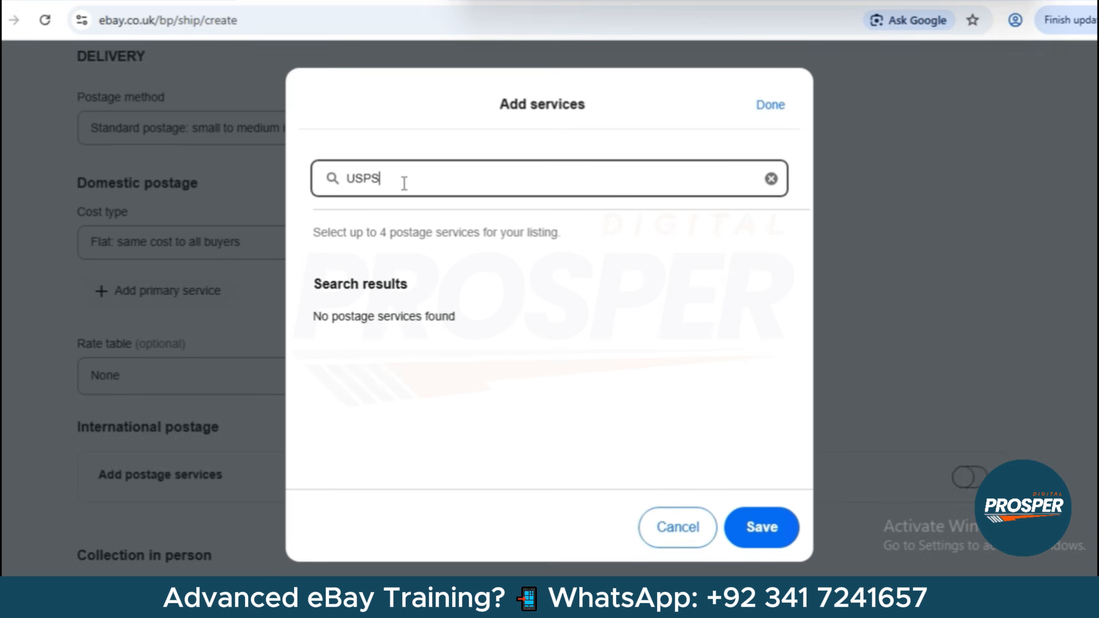
key("BackSpace")
key("BackSpace")
key("BackSpace")
key("BackSpace")
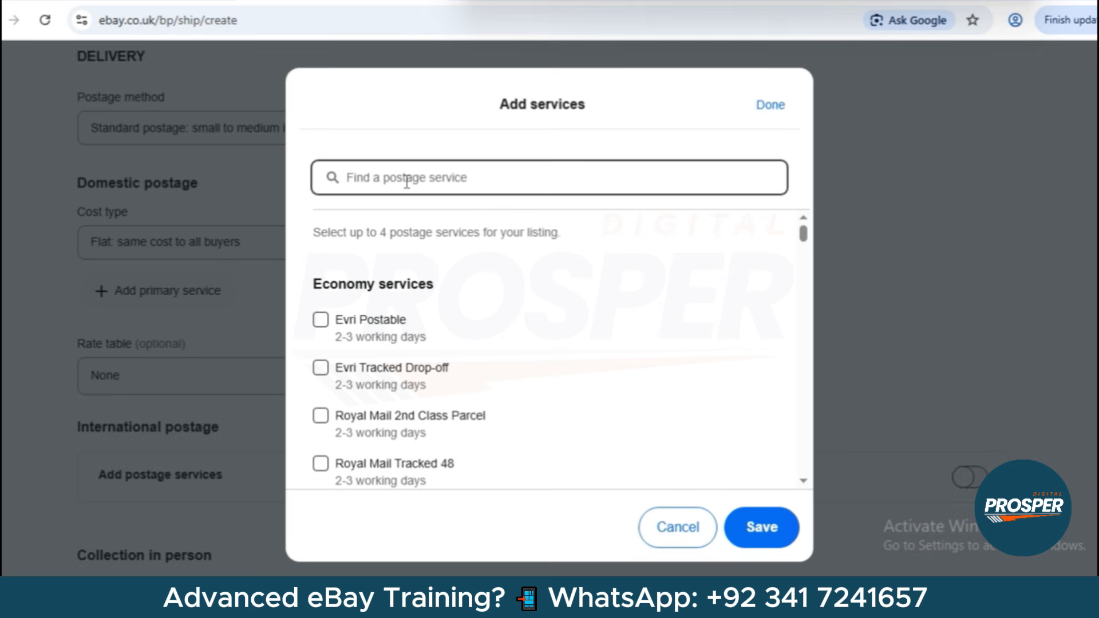
- Find FEDEX among the postage services and add FedEx Economy as the primary domestic service
type("FEDEX")
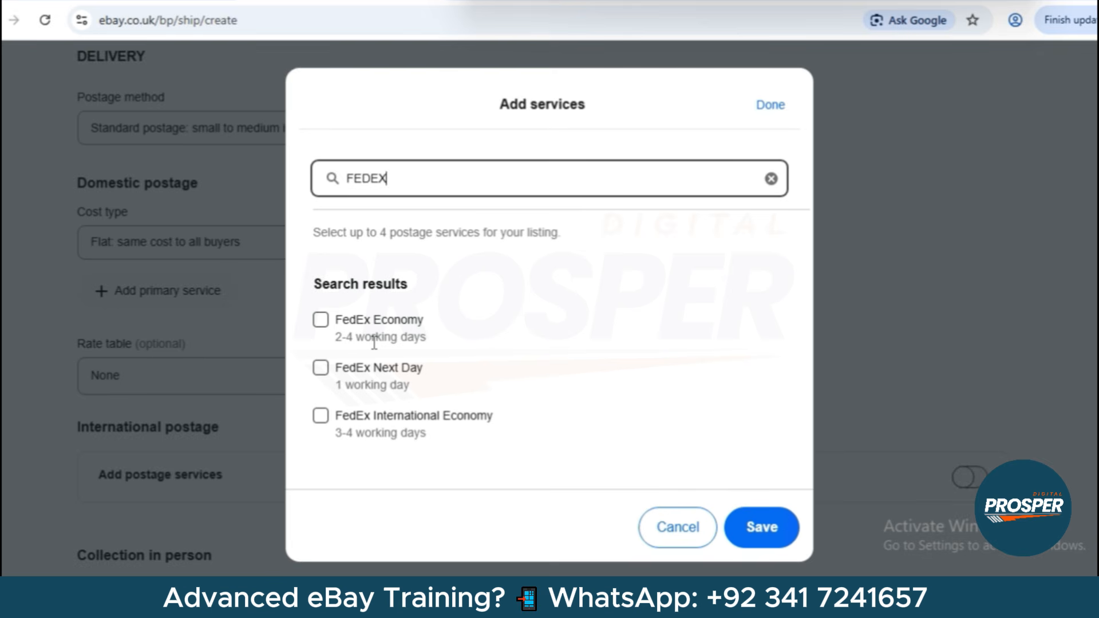
left_click(319, 328)
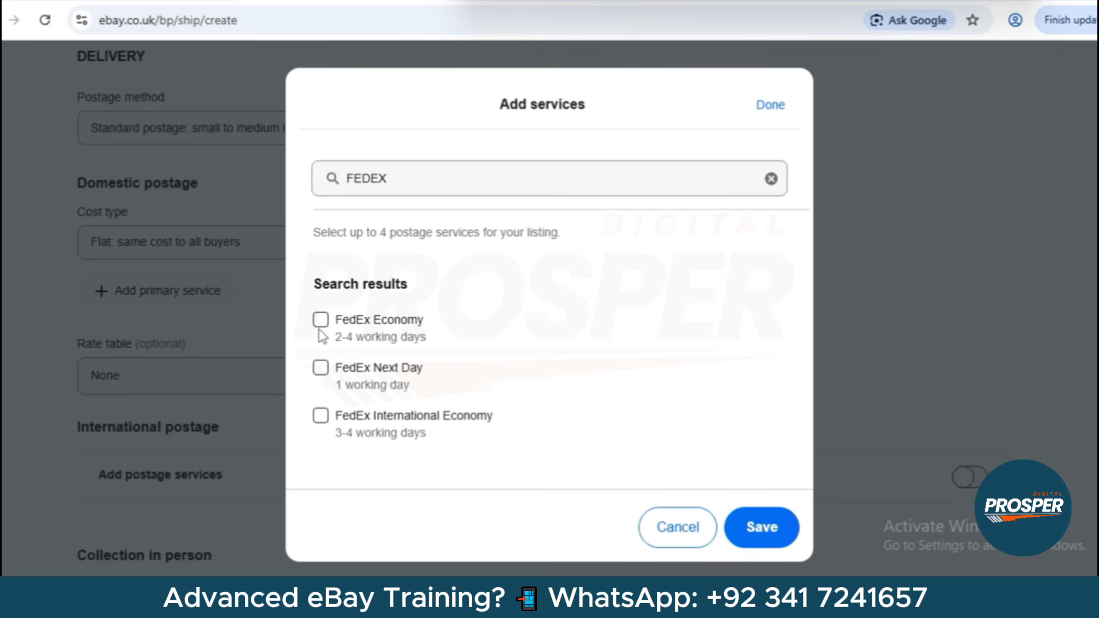
left_click(321, 324)
left_click(768, 526)
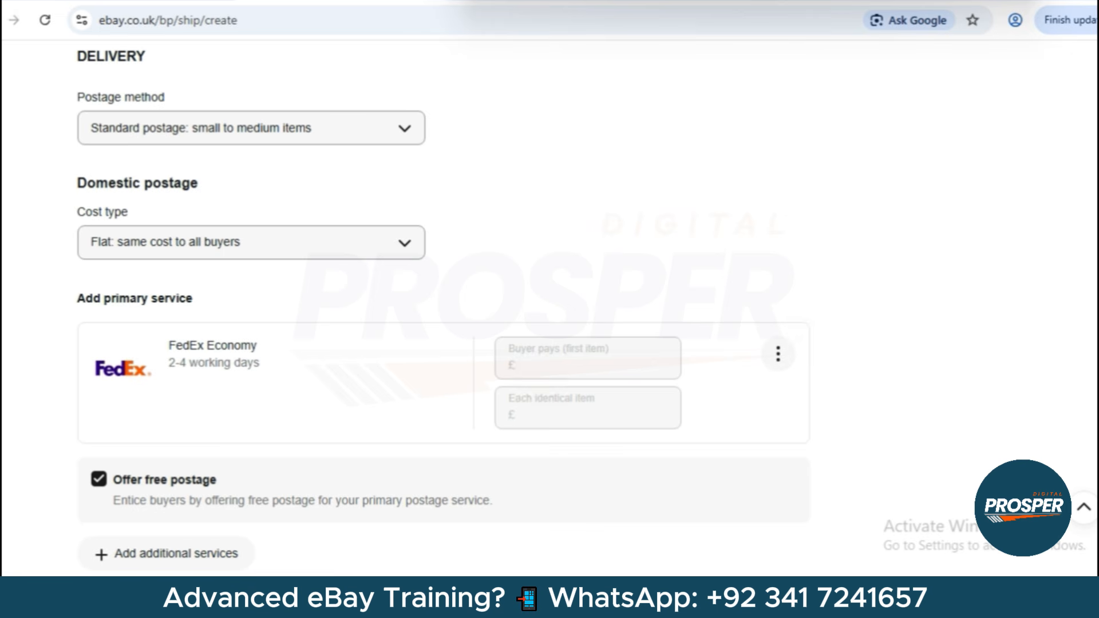
- Check the business policies slide in Google Slides, and delete the FedEx Economy service from the eBay postage policy
key("alt+Tab")
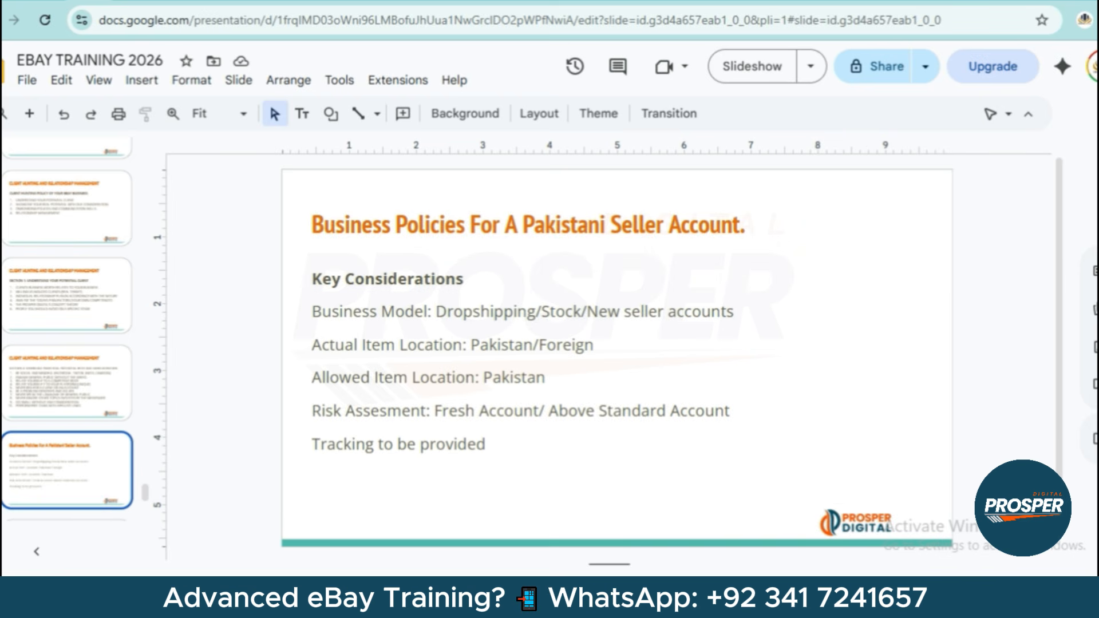
left_click(681, 595)
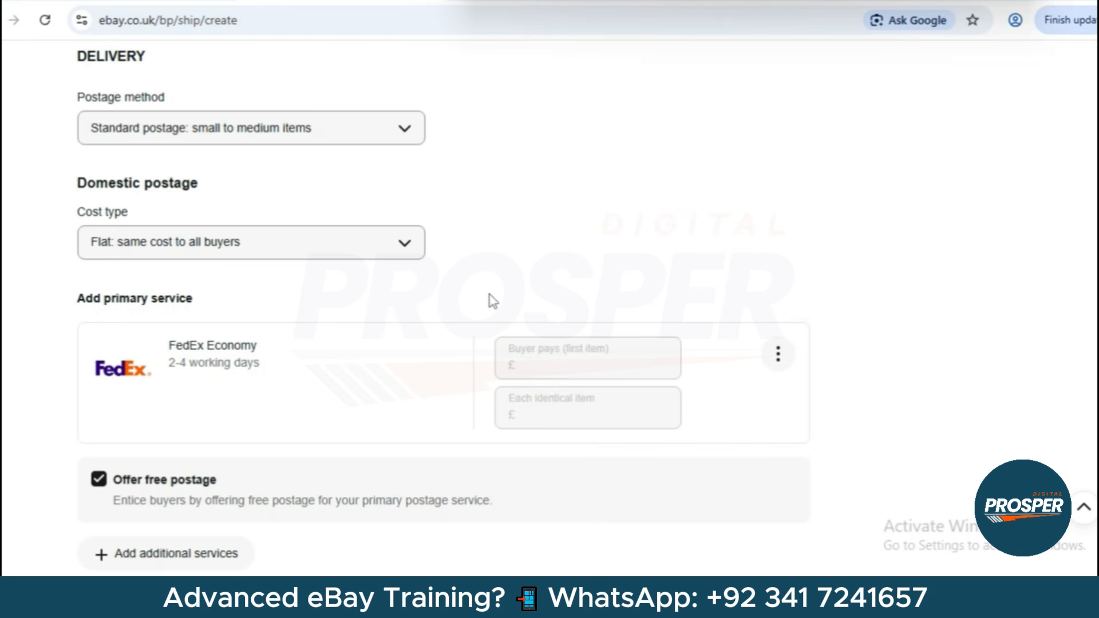
scroll(622, 268, "up", 1)
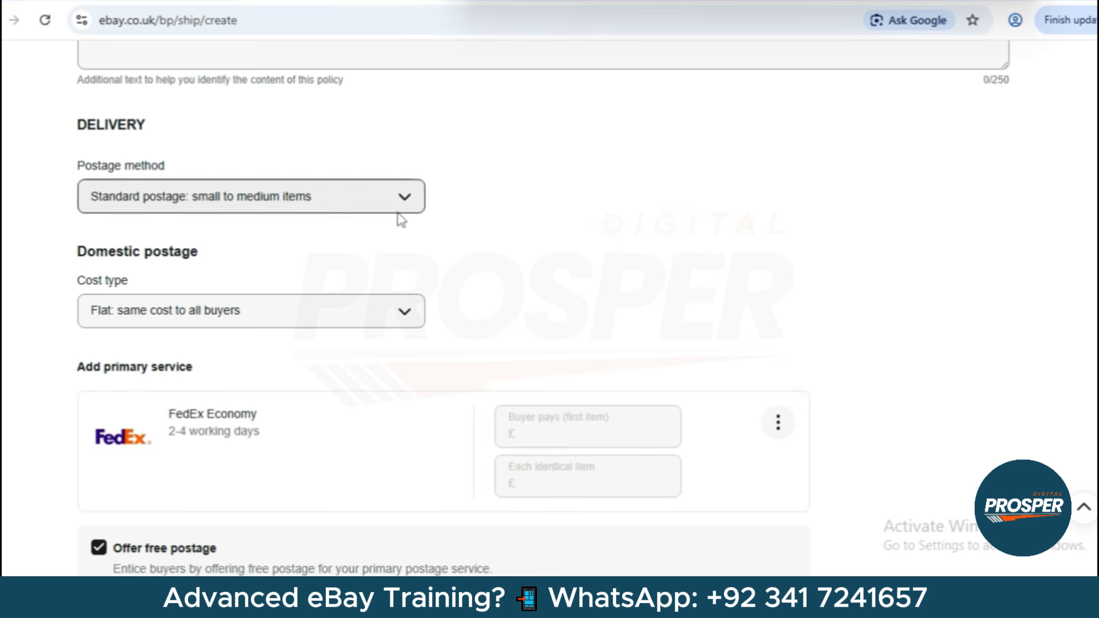
left_click(777, 424)
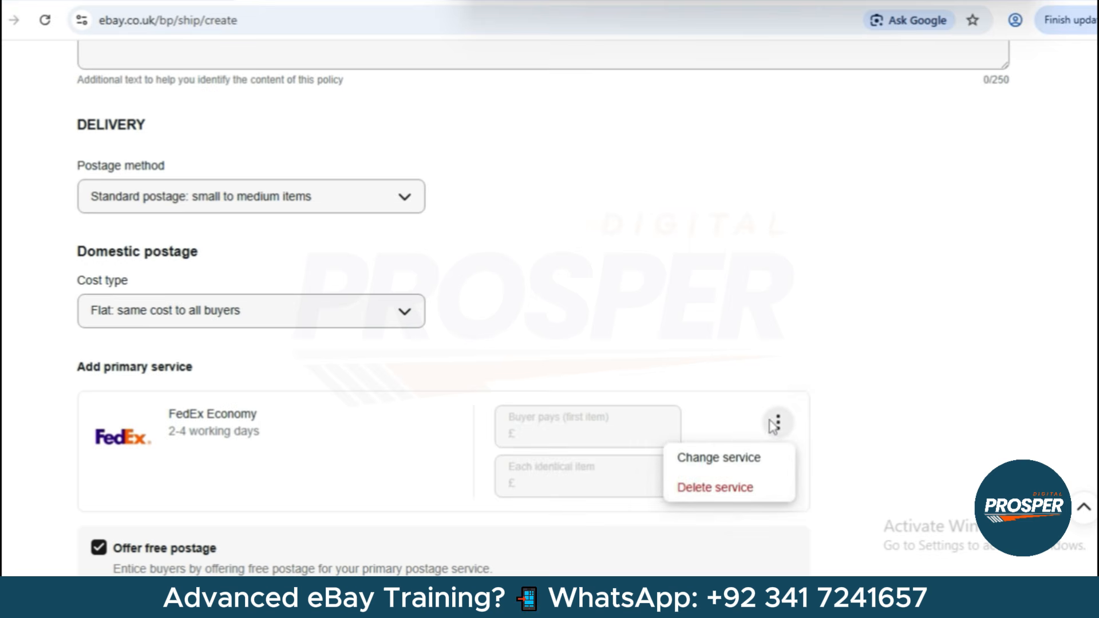
left_click(697, 489)
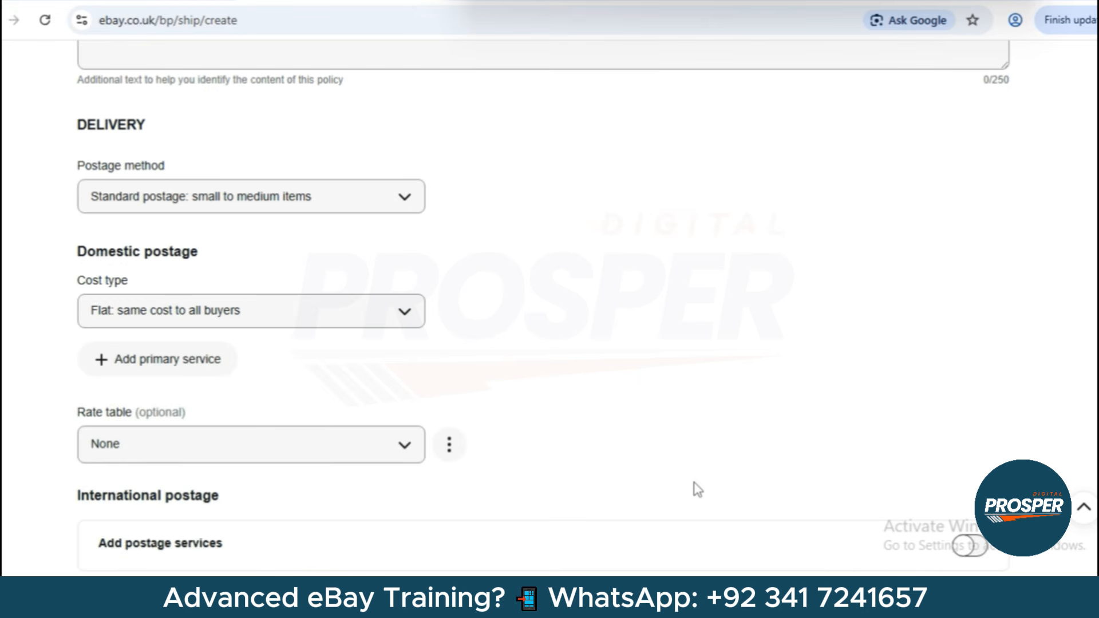
- Reopen the primary domestic service selection and browse the economy, standard and express postage services
left_click(201, 367)
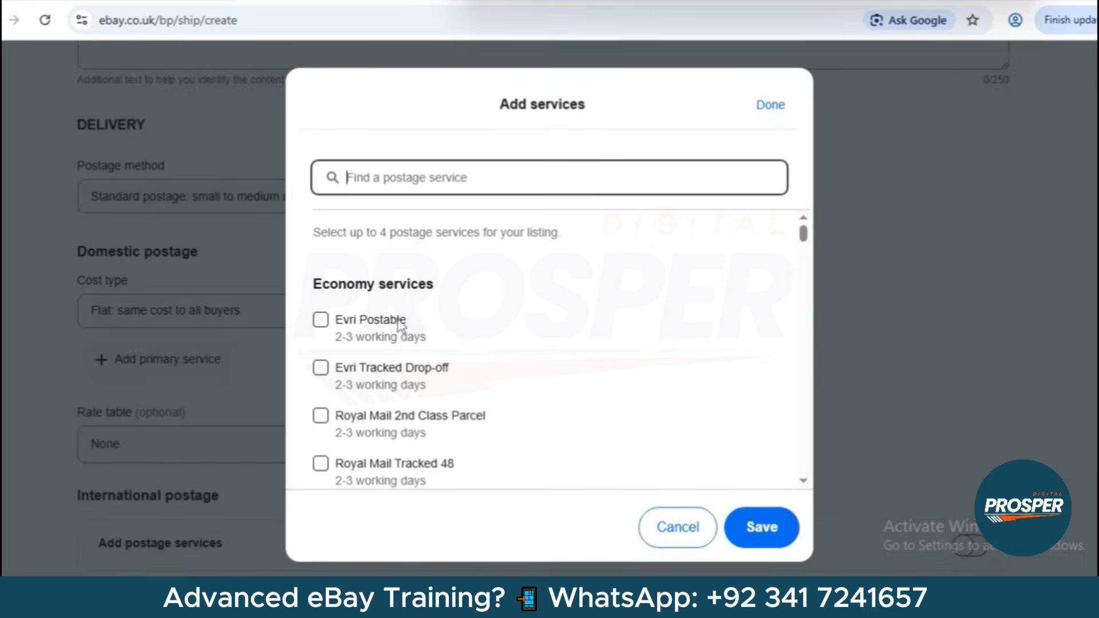
left_click(812, 431)
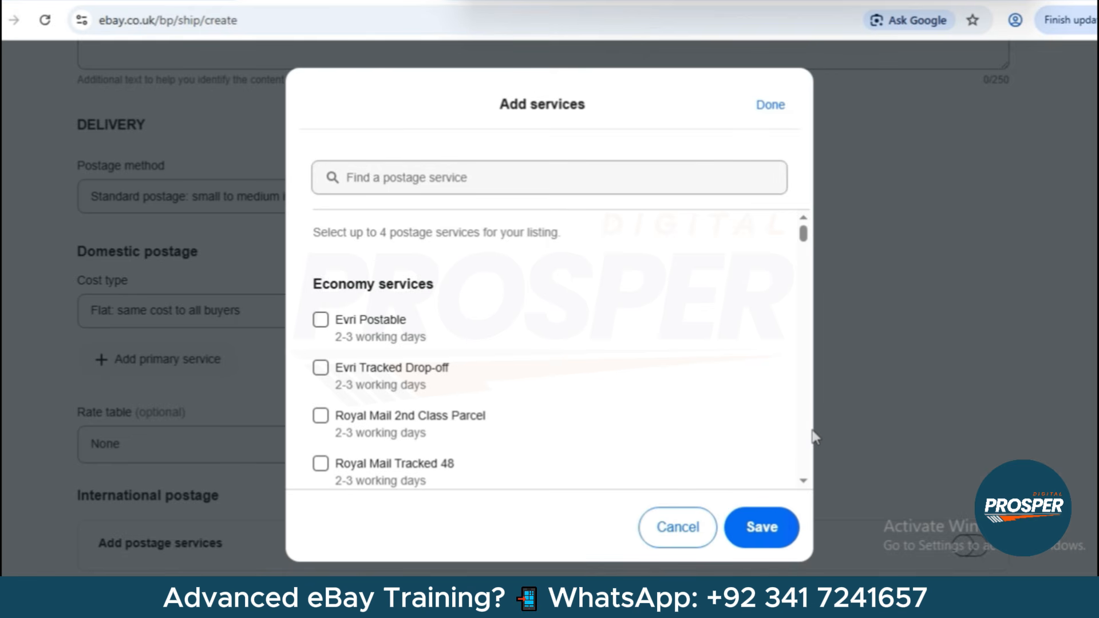
scroll(811, 430, "down", 10)
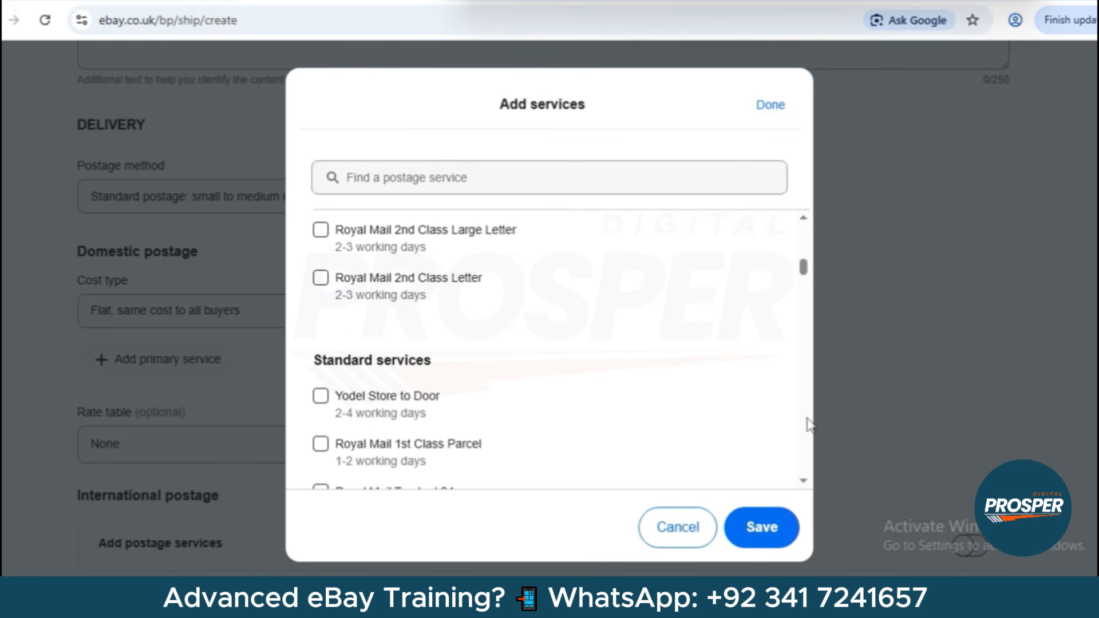
scroll(811, 427, "down", 4)
scroll(810, 425, "down", 6)
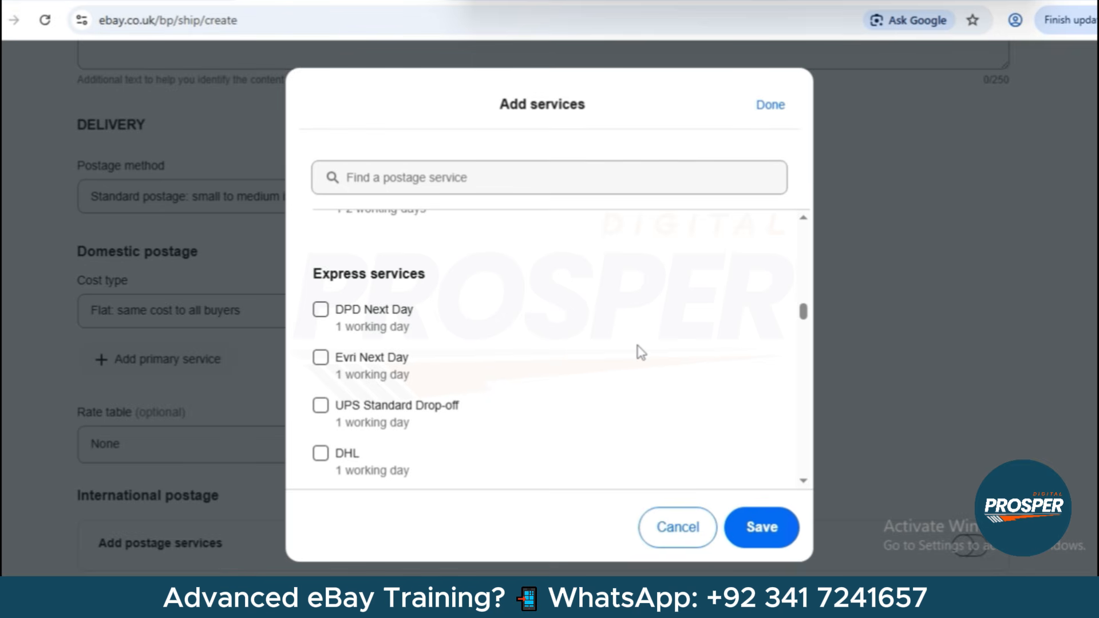
- Search the postage services for STANDARD, then select and deselect Age Verified Standard Delivery from outside UK
left_click(498, 178)
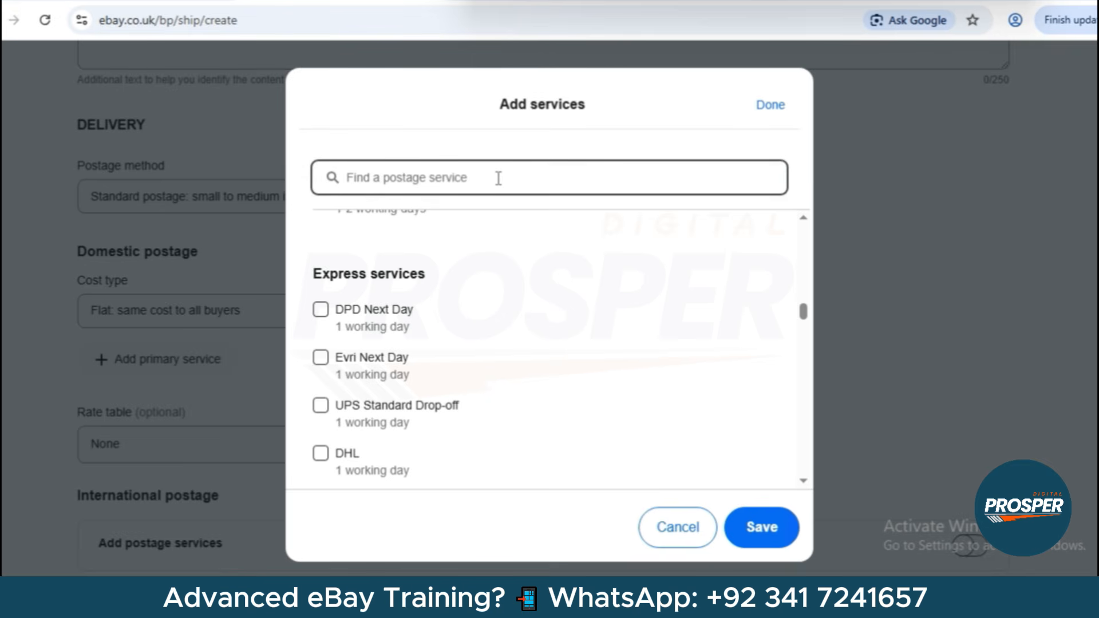
type("STANDARD")
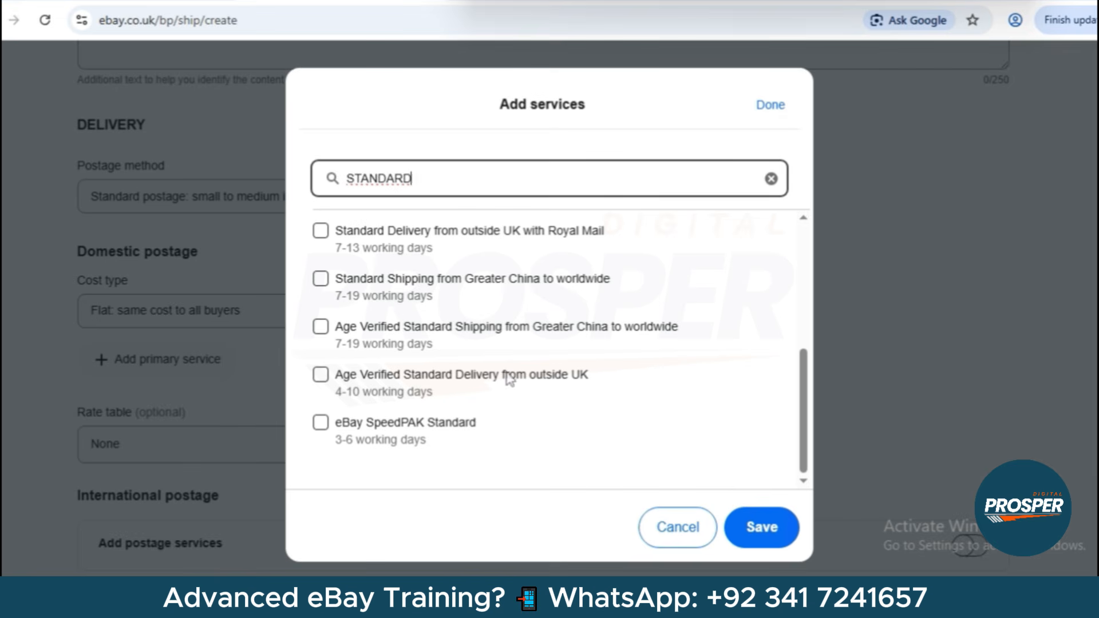
left_click(319, 378)
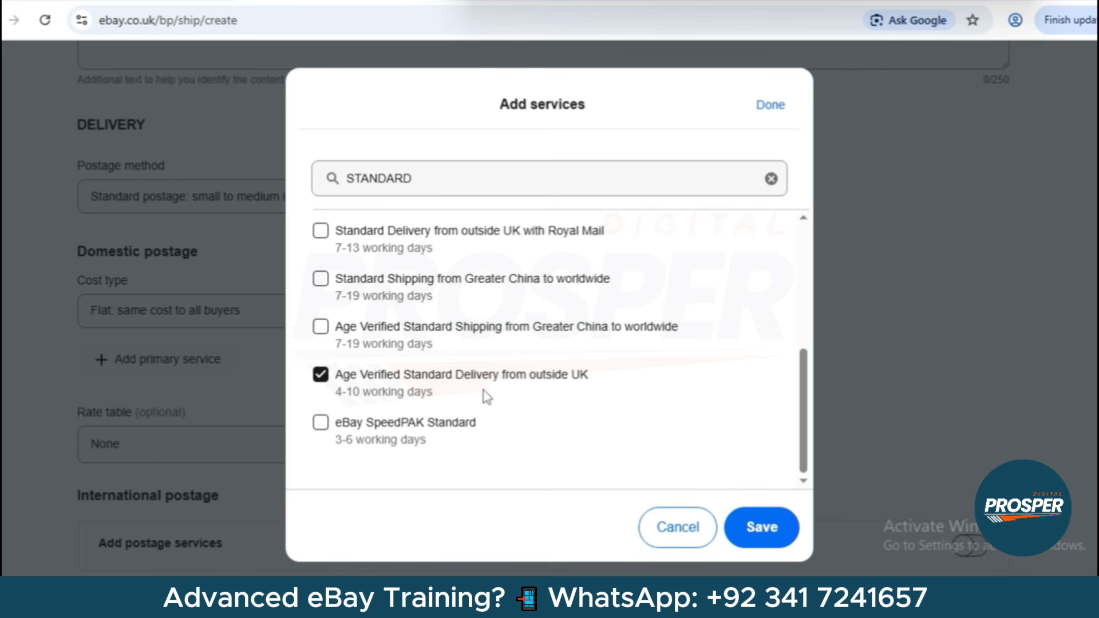
left_click(321, 375)
- Search the postage services for ROYAL instead, and cancel the service selection without adding any service
double_click(464, 182)
left_click(464, 182)
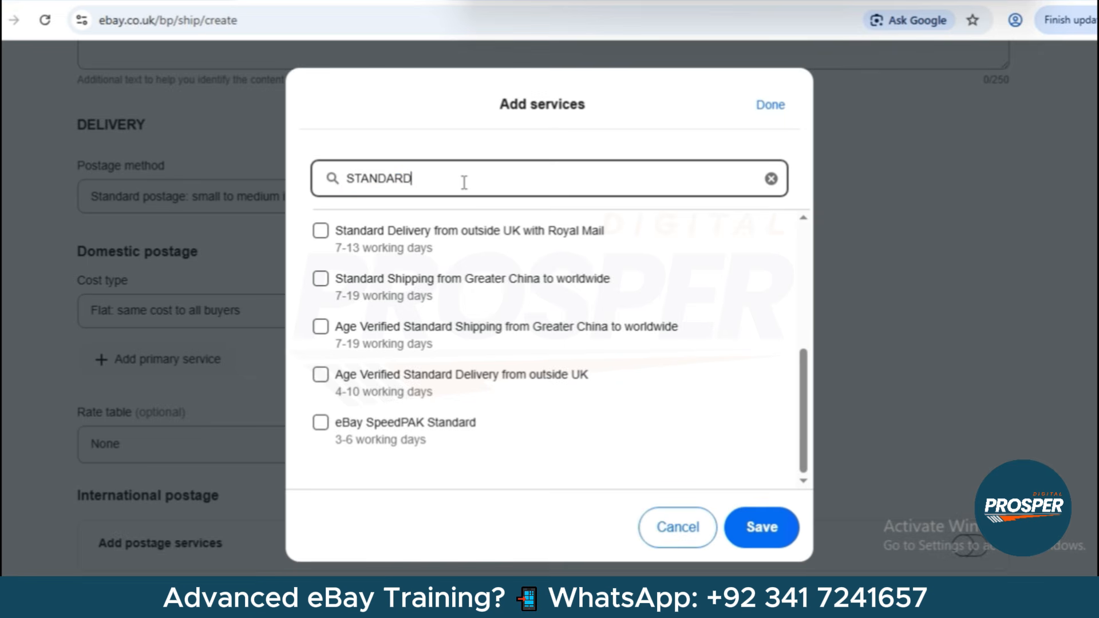
type("ROYA")
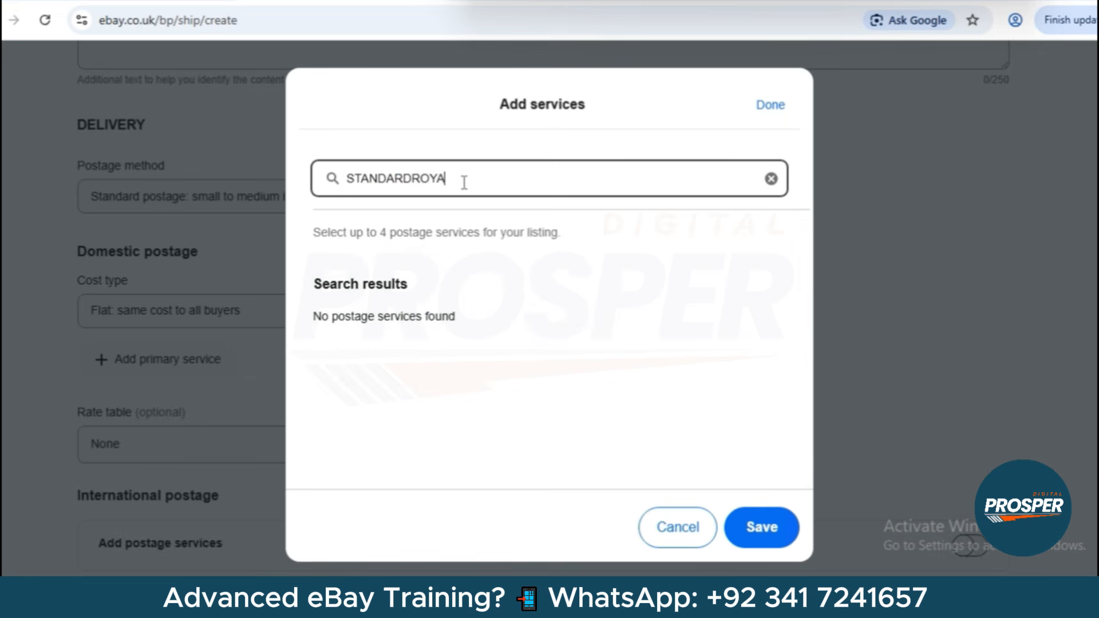
key("BackSpace")
key("BackSpace")
key("BackSpace")
key("BackSpace")
key("BackSpace")
key("BackSpace")
key("BackSpace")
key("BackSpace")
key("BackSpace")
key("BackSpace")
key("BackSpace")
key("BackSpace")
type("ROYAL")
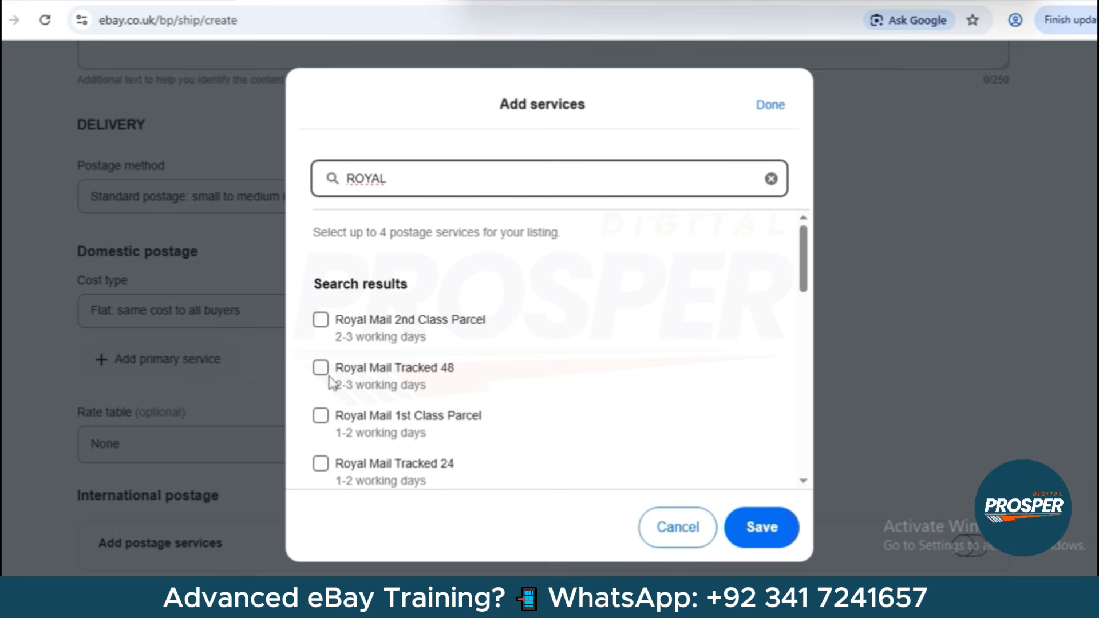
left_click(677, 529)
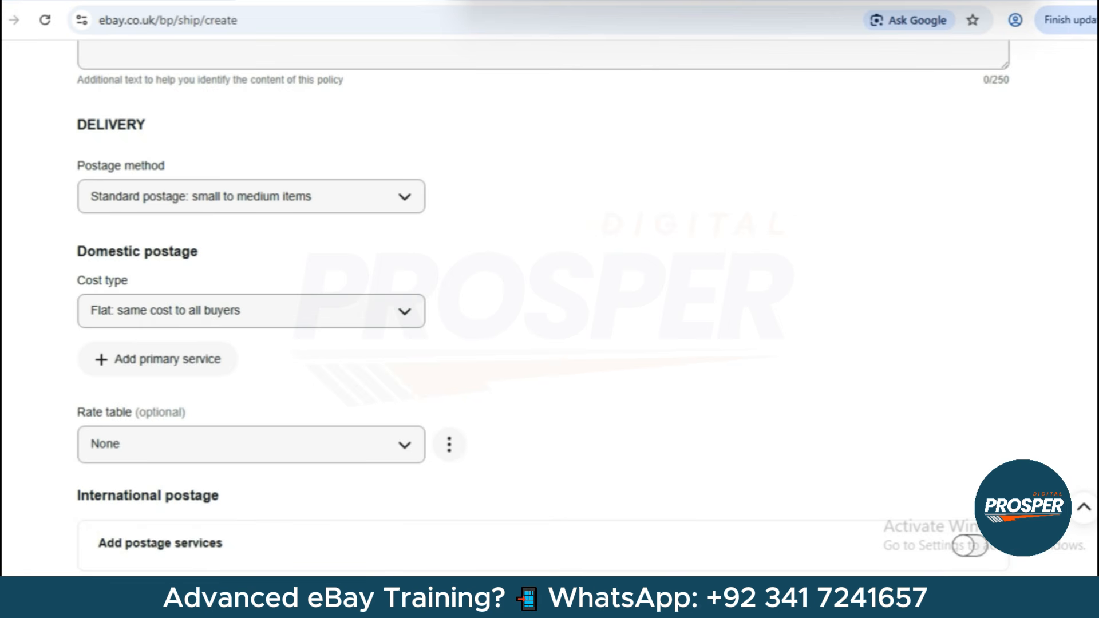
- Review the key considerations on the business policies slide in Google Slides, and return to the eBay postage policy
left_click(931, 1)
key("alt+Tab")
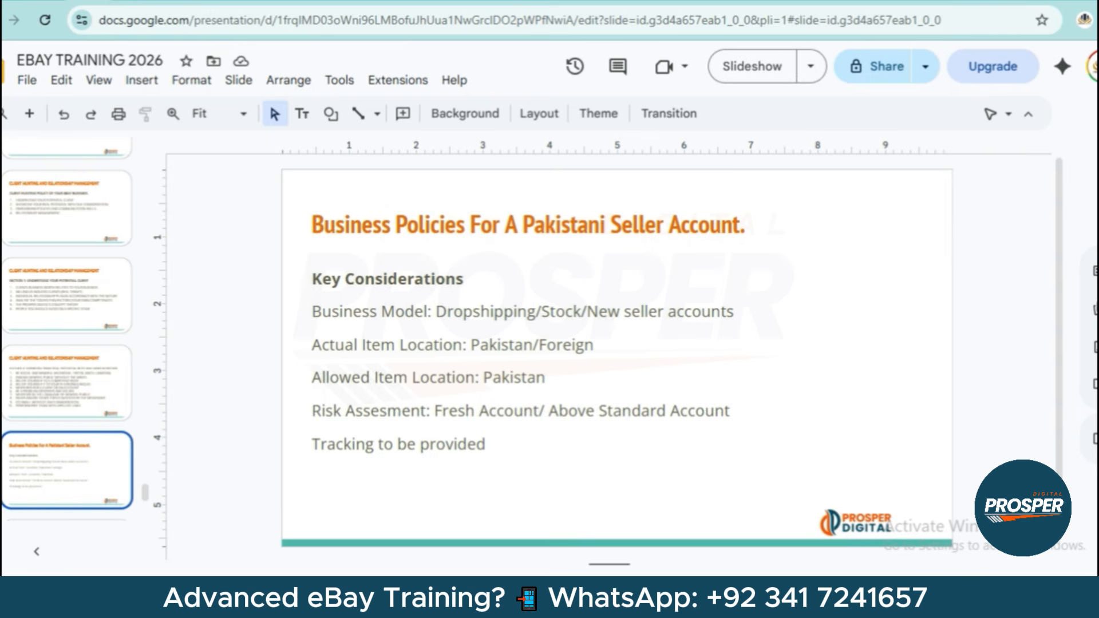
left_click(682, 597)
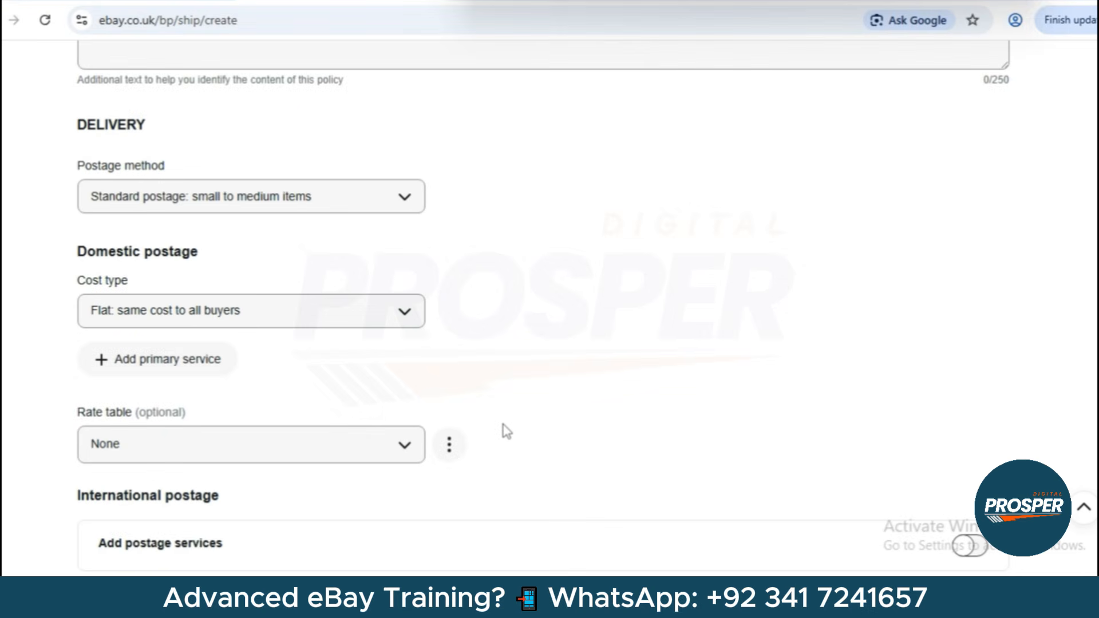